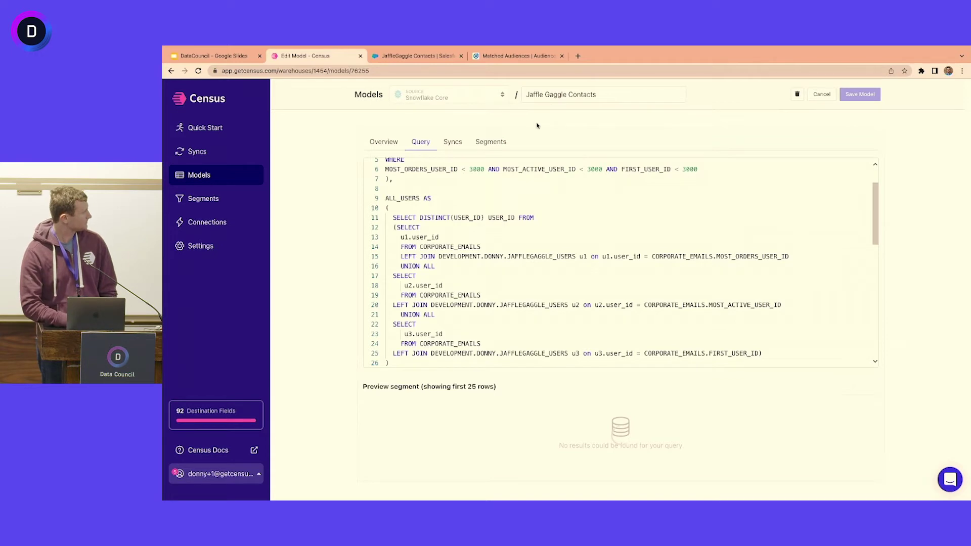
Step: Preview the Jaffle Gaggle Contacts query and examine its SQL and the result columns from FIRST_NAME to NUMBER_OF_ORDERS
scroll(538, 124, down, 1)
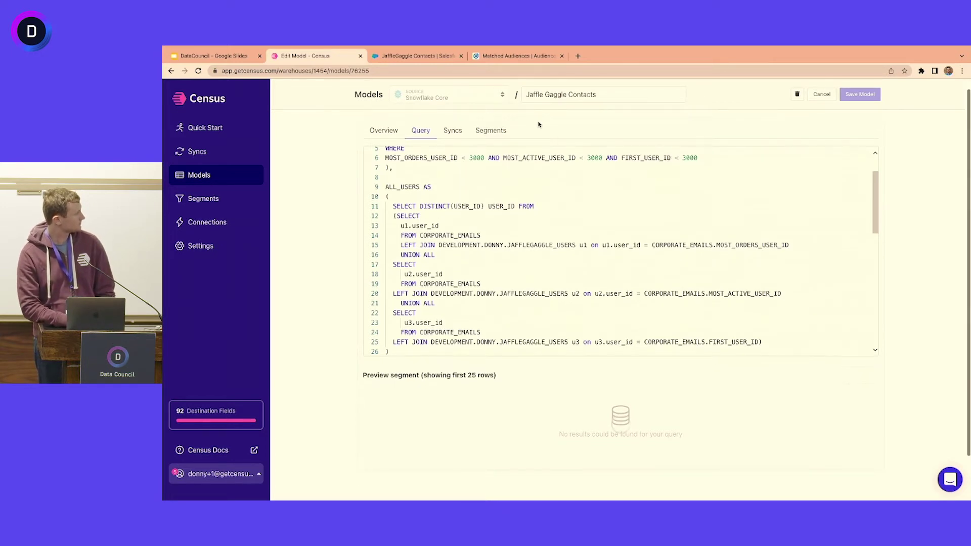
scroll(607, 400, down, 2)
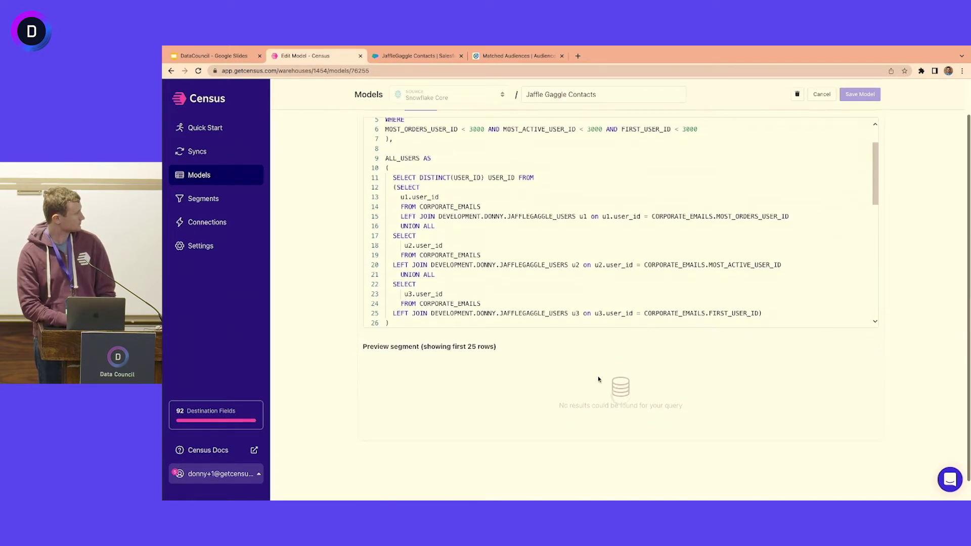
scroll(596, 377, up, 3)
scroll(591, 306, down, 7)
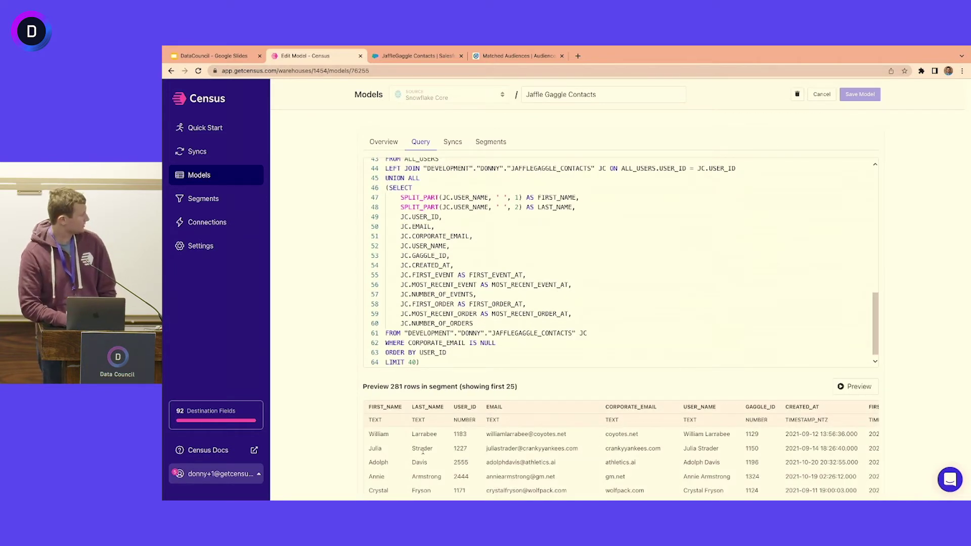
scroll(422, 452, down, 3)
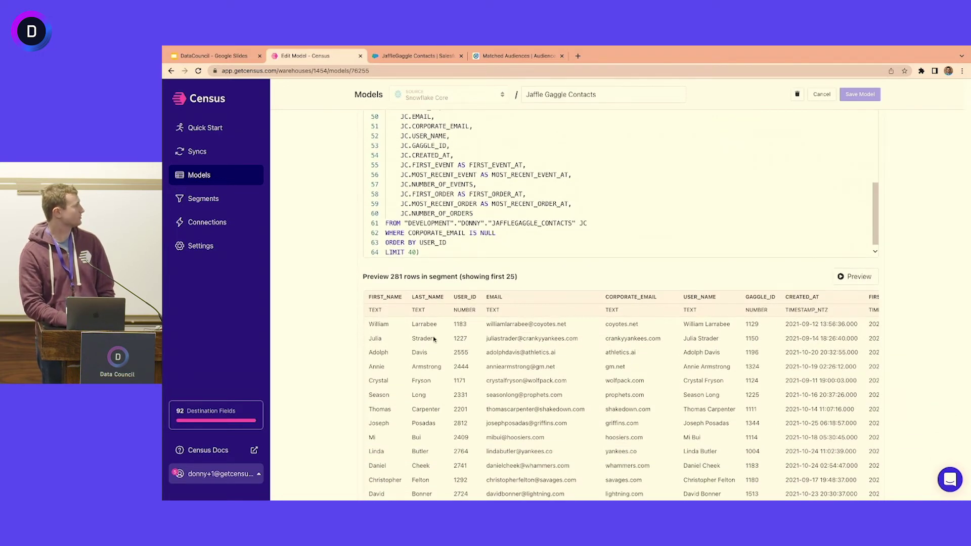
scroll(434, 339, right, 5)
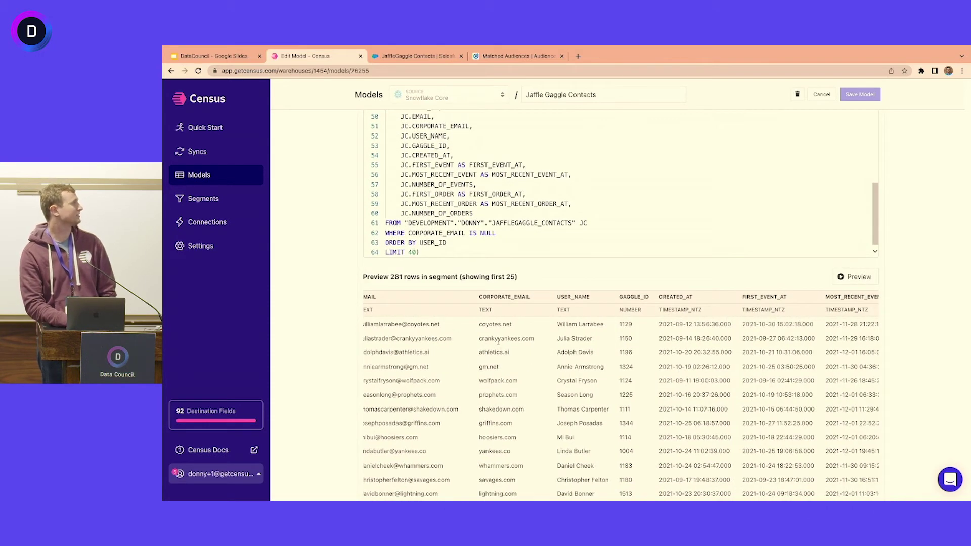
scroll(515, 331, right, 3)
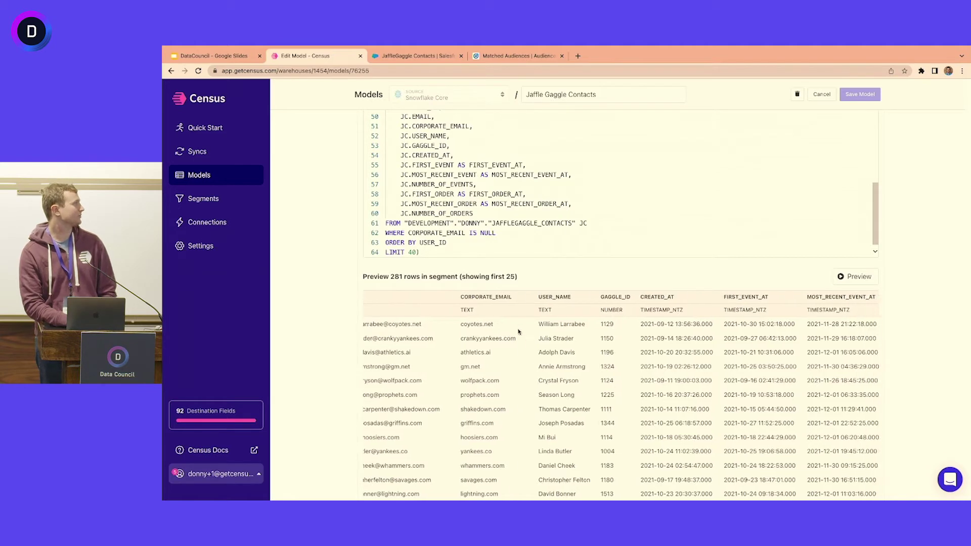
scroll(518, 331, right, 8)
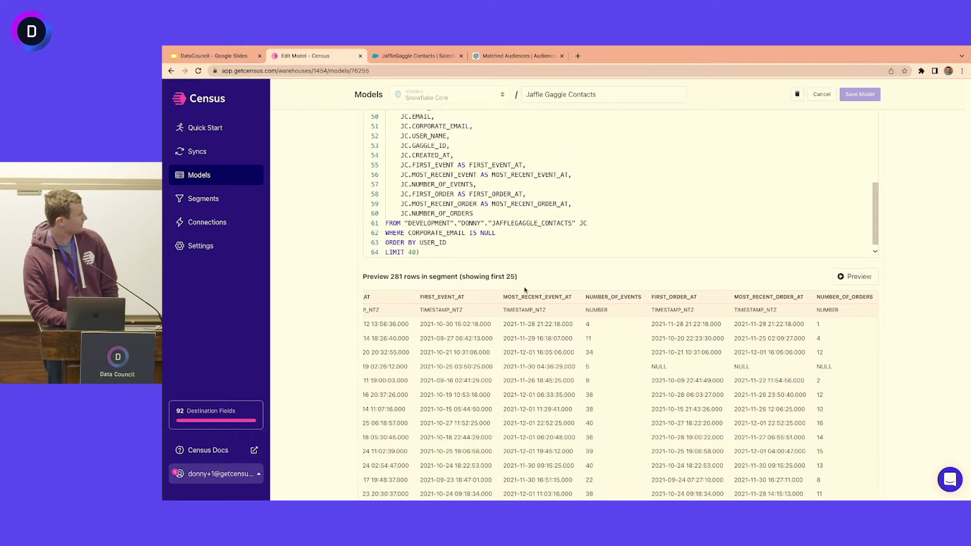
scroll(524, 290, up, 2)
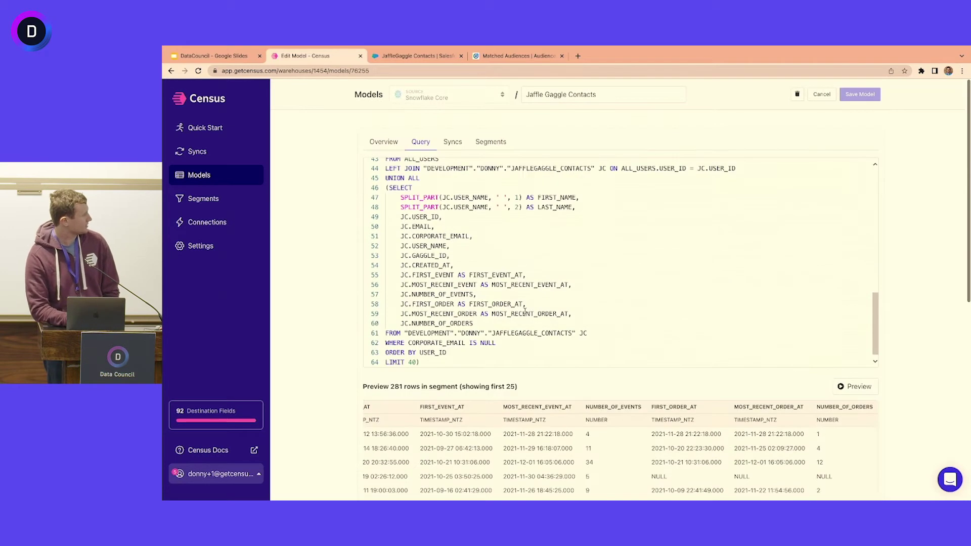
Step: Start a new sync from the Jaffle Gaggle Contacts model with Census Demo Salesforce as the destination connection
click(455, 144)
click(398, 282)
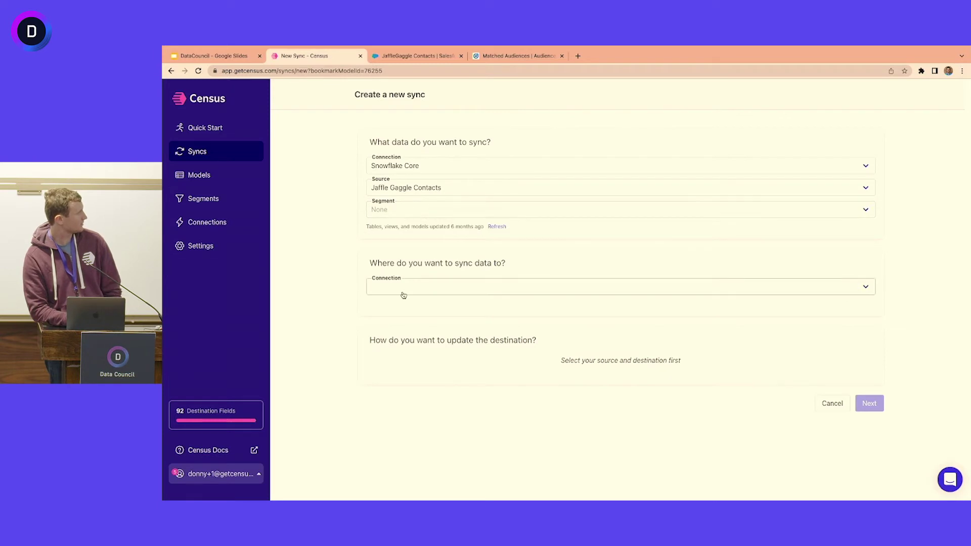
click(406, 290)
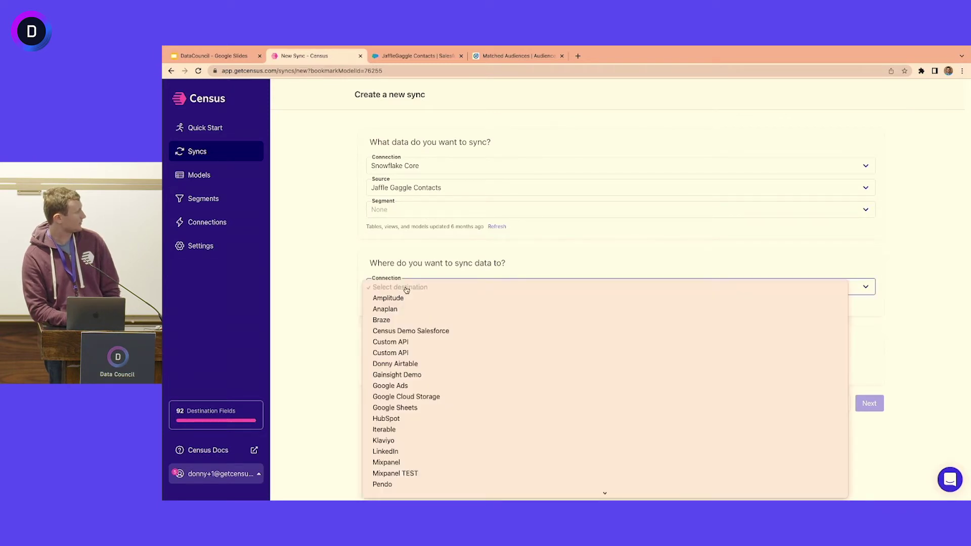
click(405, 332)
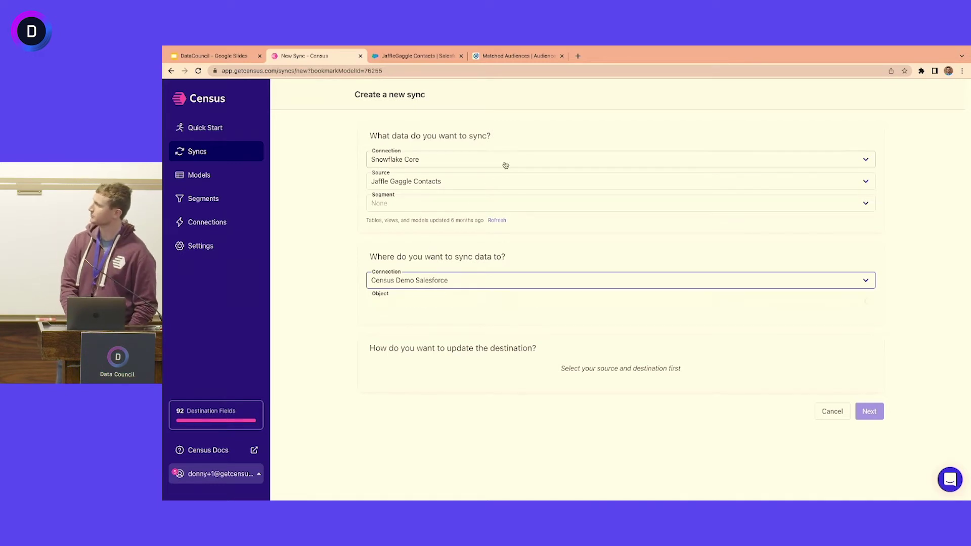
Step: Try Warehouse Table/View as the sync source and return the source to the Jaffle Gaggle Contacts model
click(487, 182)
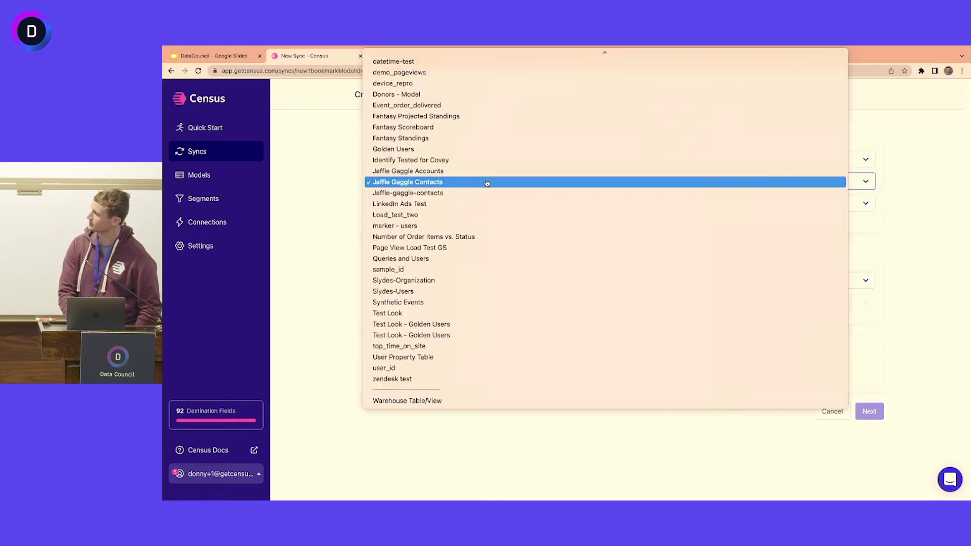
click(397, 400)
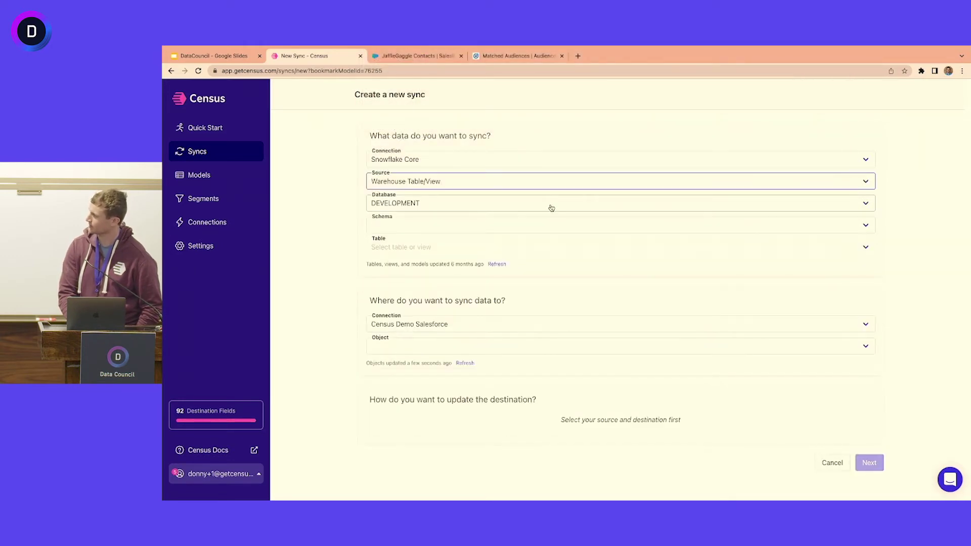
click(576, 183)
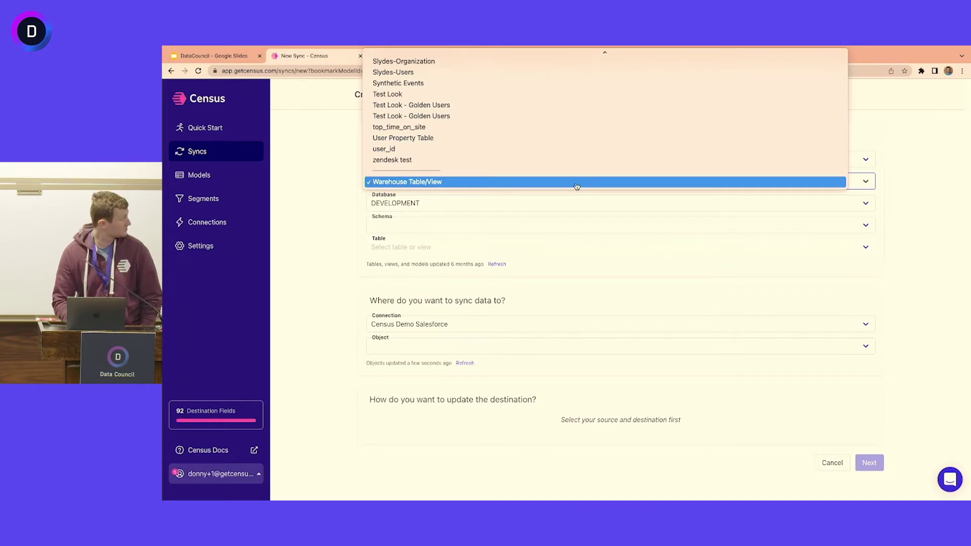
scroll(576, 182, up, 10)
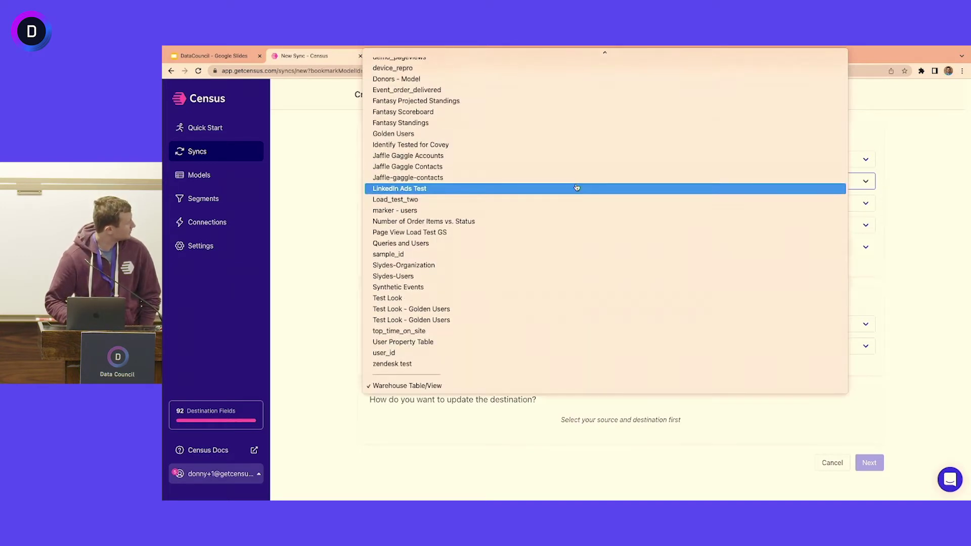
click(575, 167)
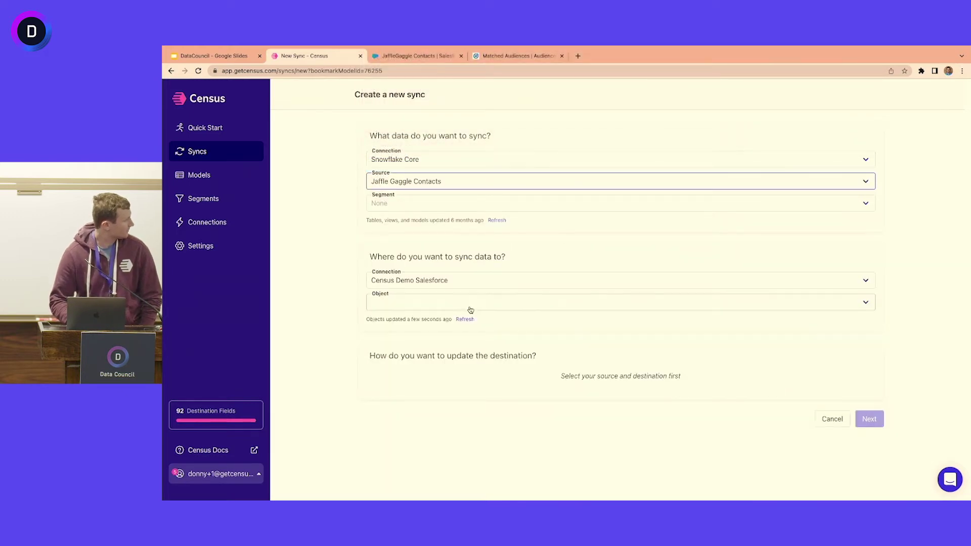
Step: Set the destination object to Contact and the update behavior to Update or Create
click(470, 309)
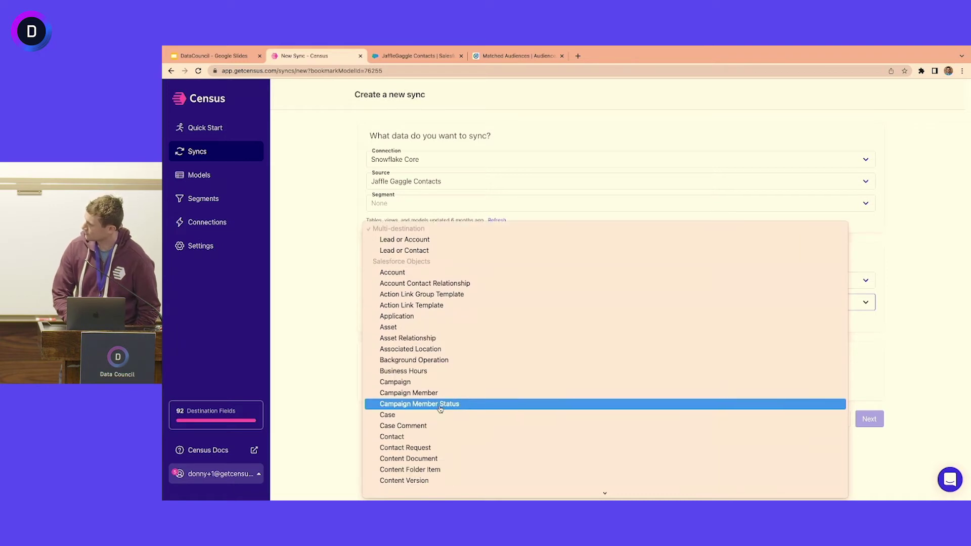
click(429, 439)
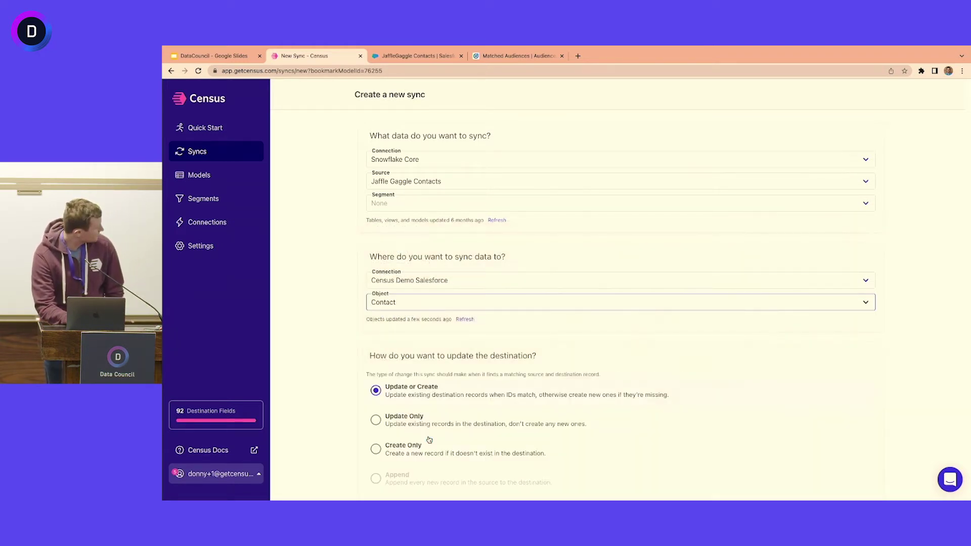
scroll(437, 358, down, 1)
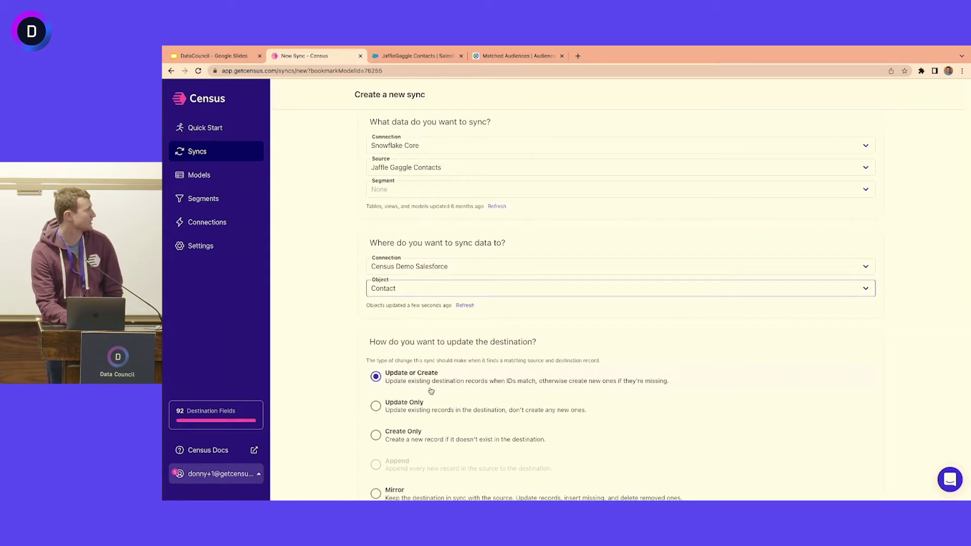
scroll(419, 273, down, 2)
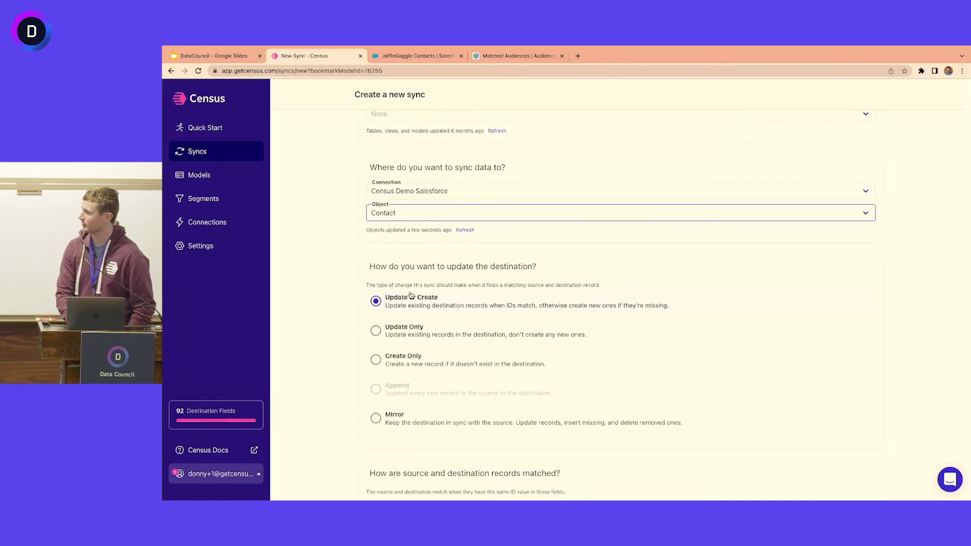
click(392, 297)
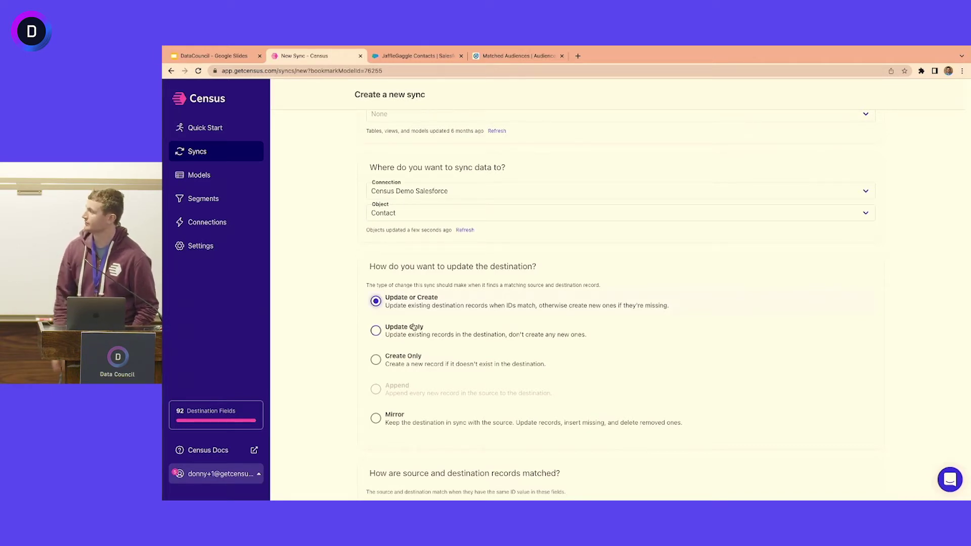
Step: Match source and destination records by pairing the USER_ID column with the Contact's External ID
scroll(413, 327, down, 4)
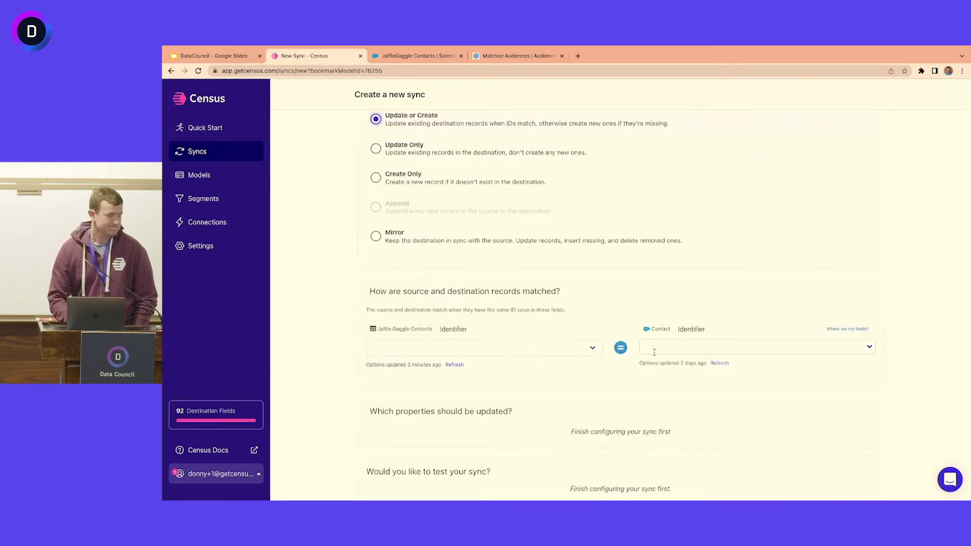
click(653, 352)
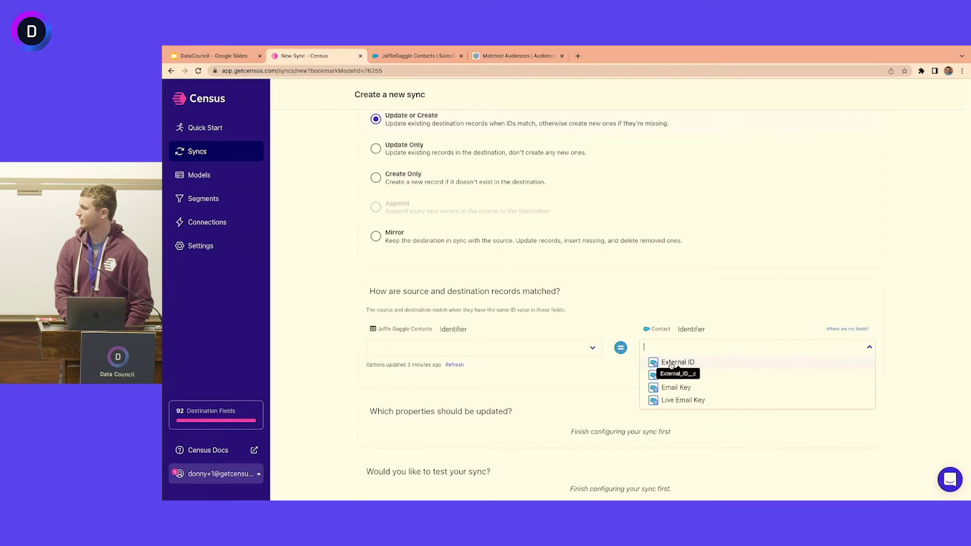
click(671, 362)
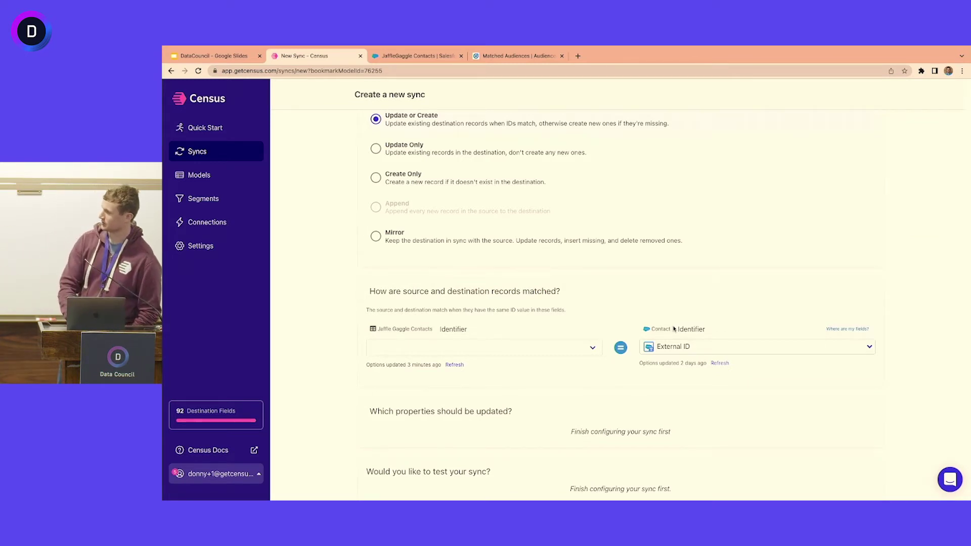
click(589, 349)
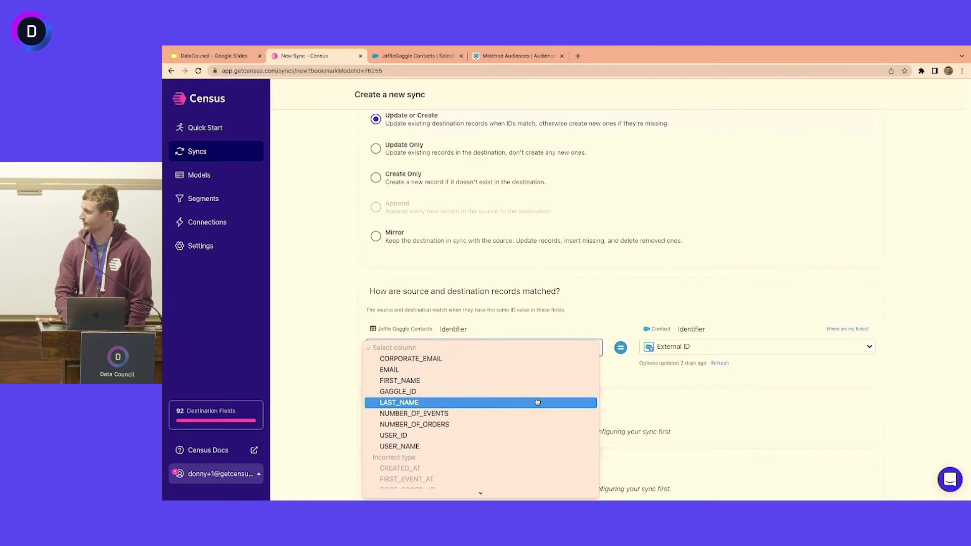
click(509, 435)
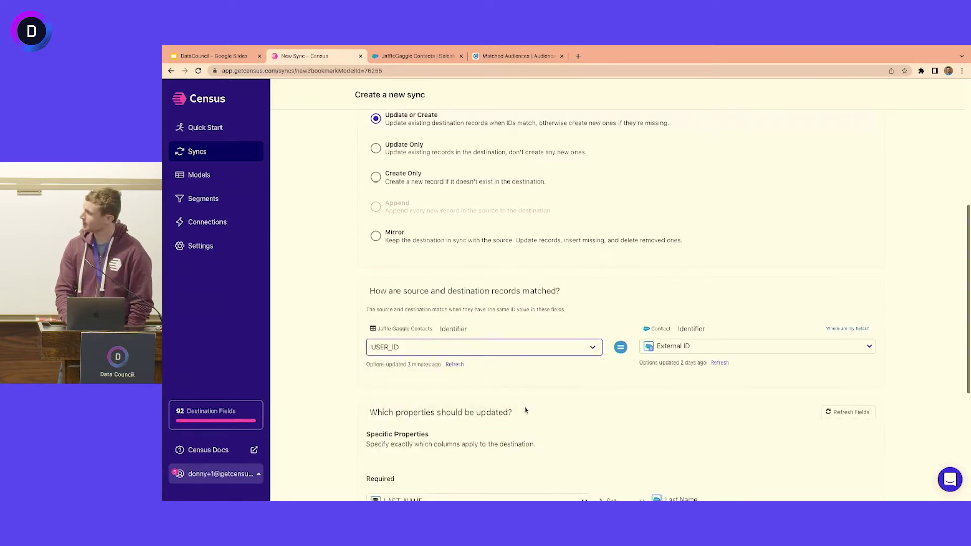
Step: Review the sync's update behavior, record matching and required Last Name property mapping
scroll(526, 410, down, 3)
scroll(526, 410, down, 2)
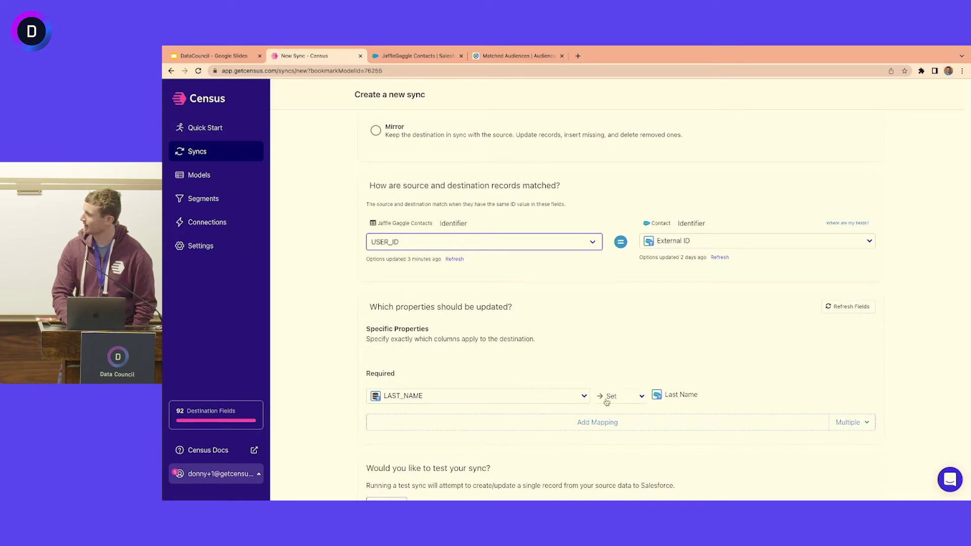
scroll(633, 233, up, 4)
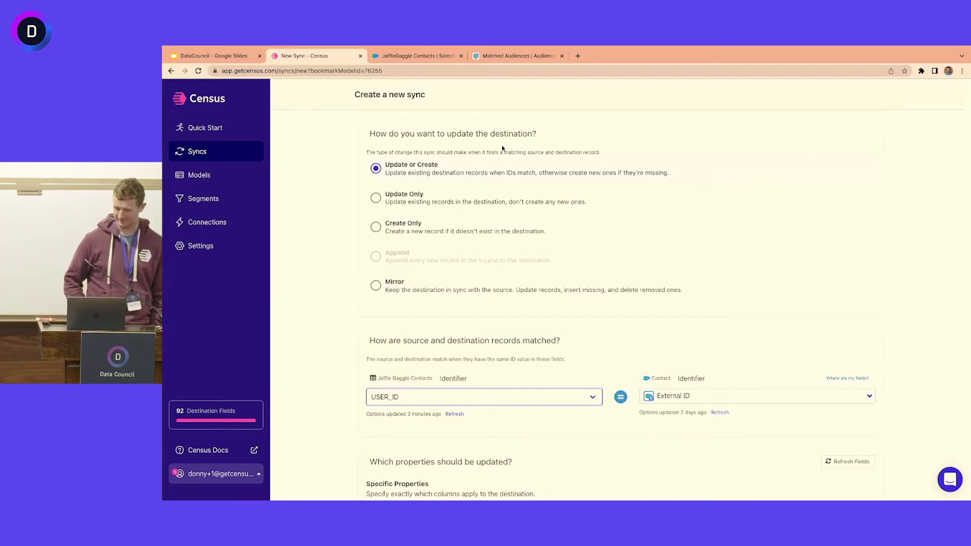
scroll(442, 300, down, 1)
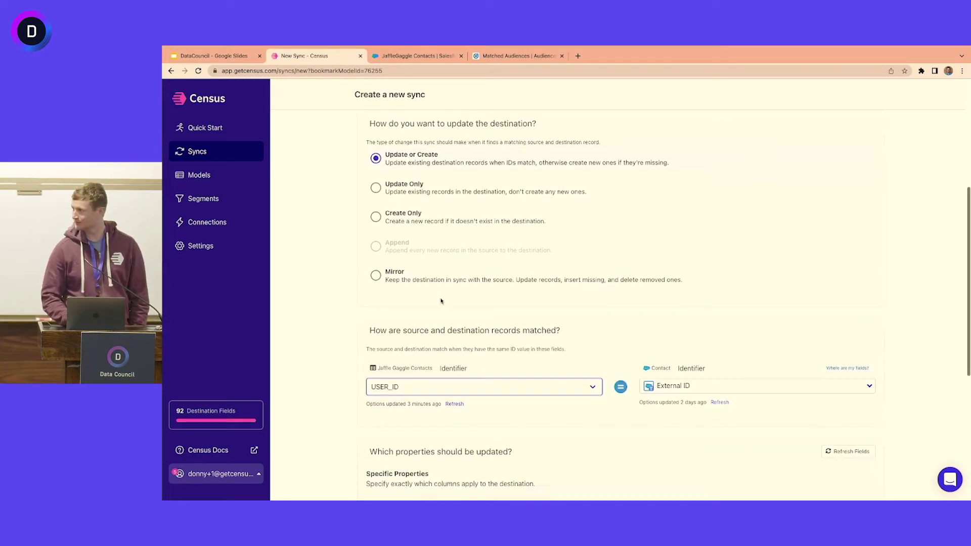
scroll(441, 303, down, 1)
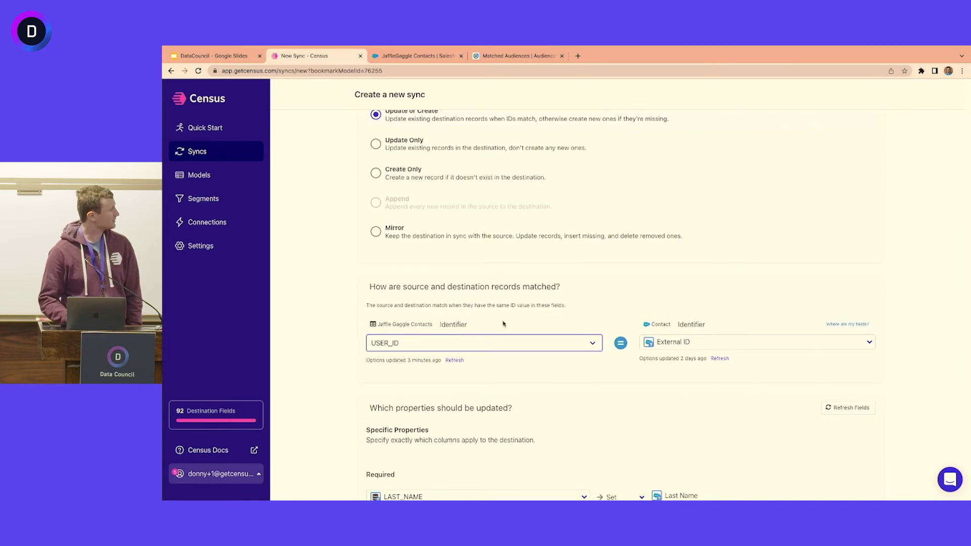
scroll(501, 326, down, 1)
scroll(502, 324, down, 3)
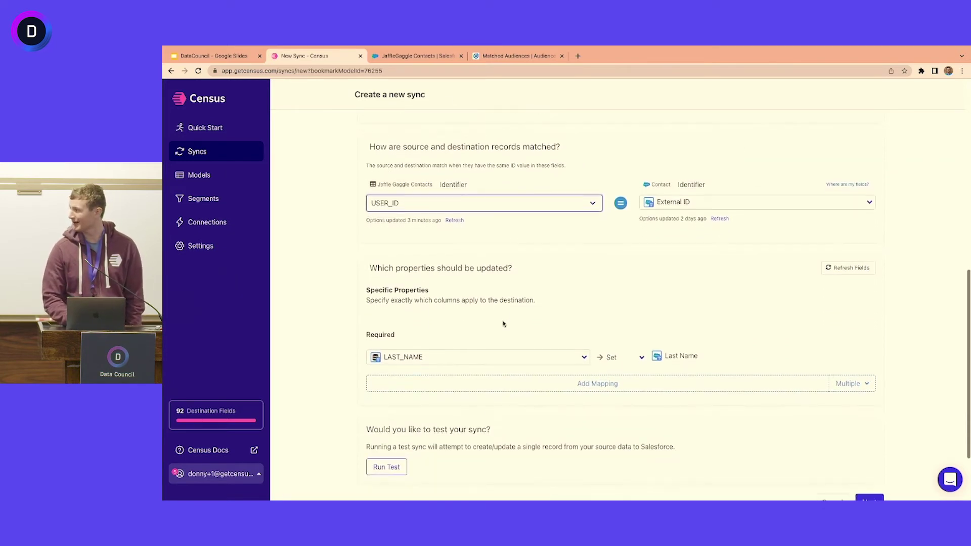
scroll(503, 364, down, 1)
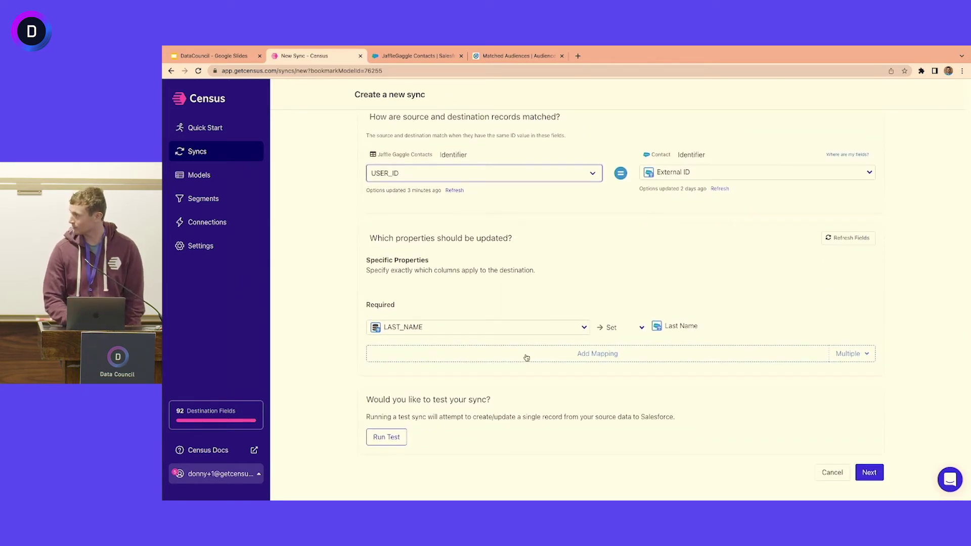
click(579, 356)
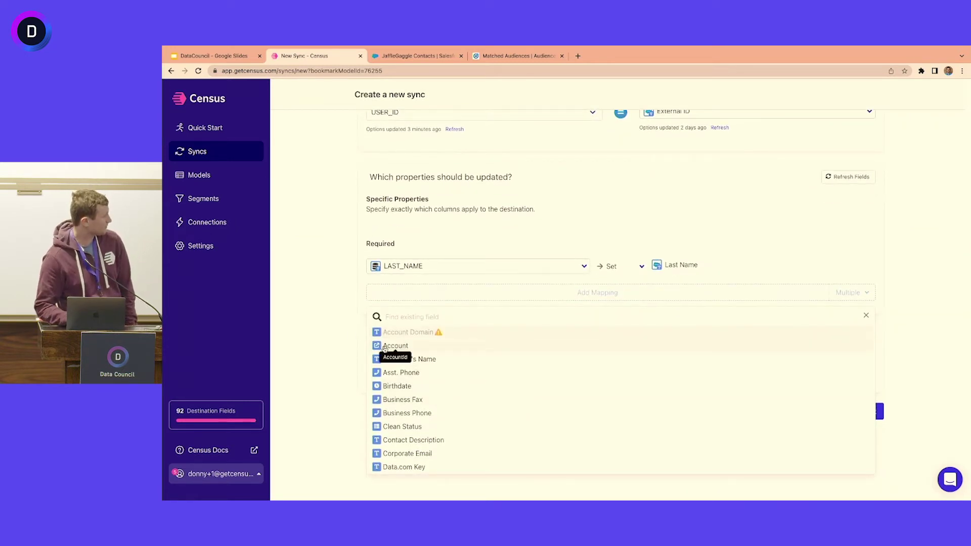
click(347, 329)
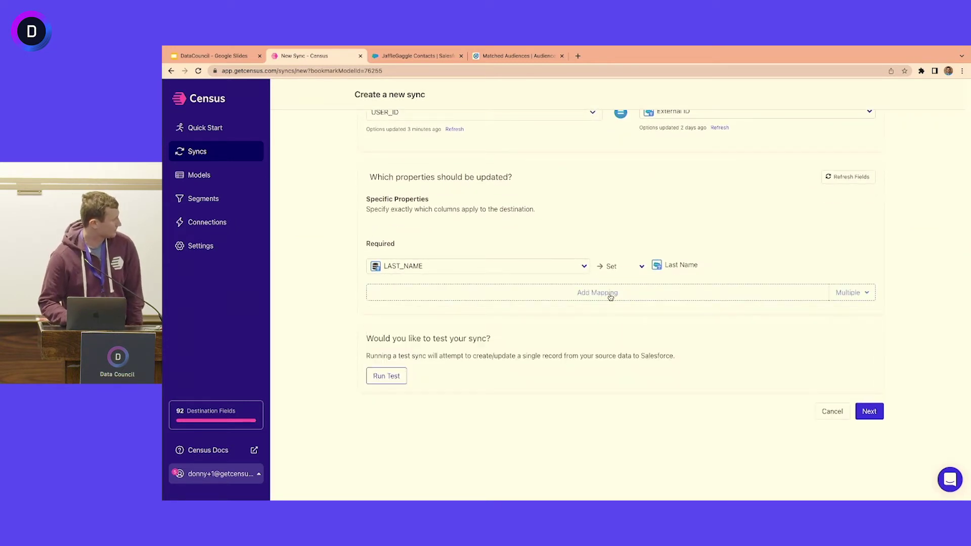
click(644, 296)
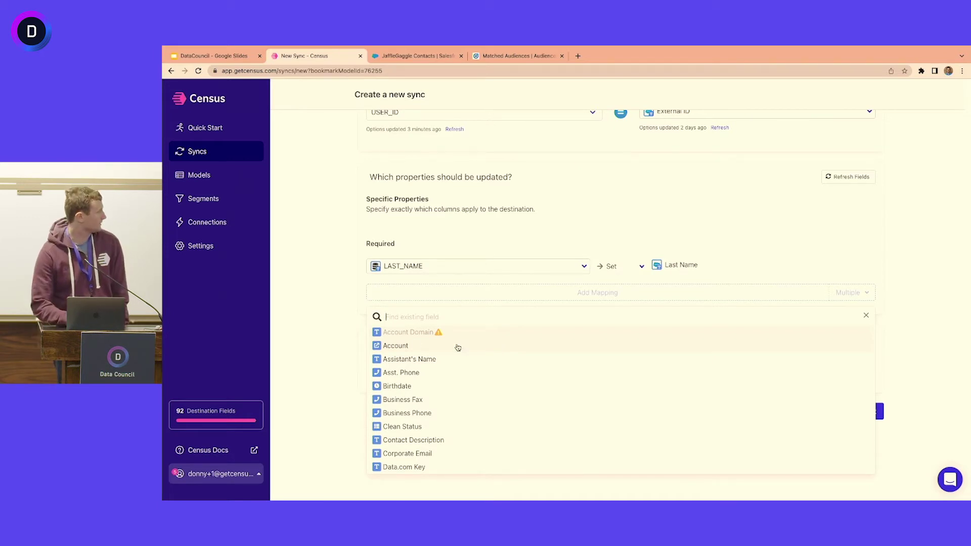
click(337, 331)
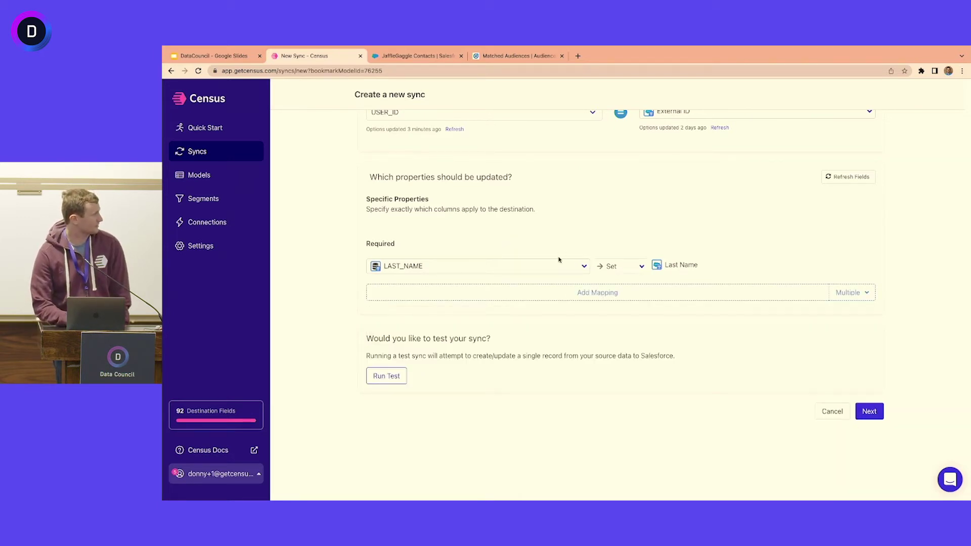
Step: Add mappings for all source columns that match Contact fields, using the All Matching option
click(834, 294)
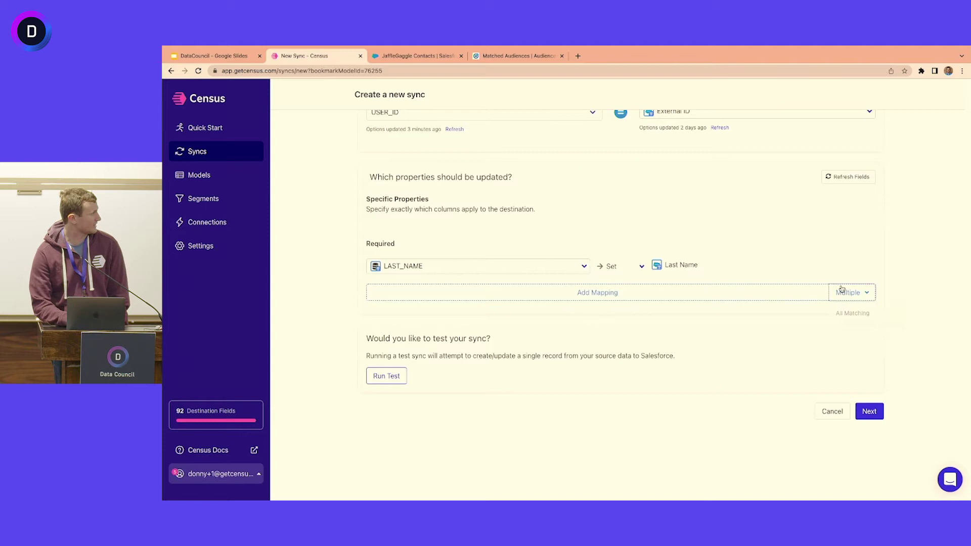
click(853, 313)
scroll(770, 358, down, 2)
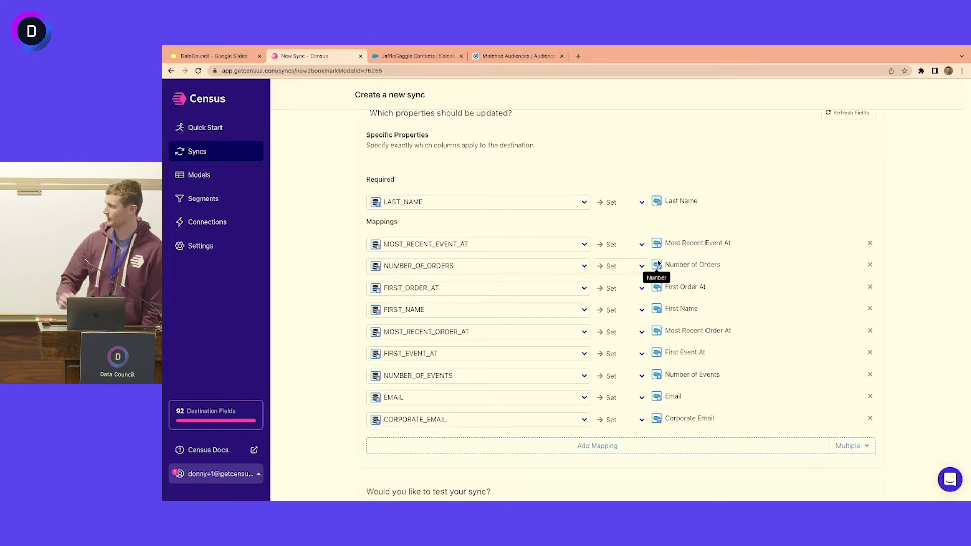
Step: Review the added property mappings, the record matching and the update behavior options of the new sync
scroll(658, 263, down, 3)
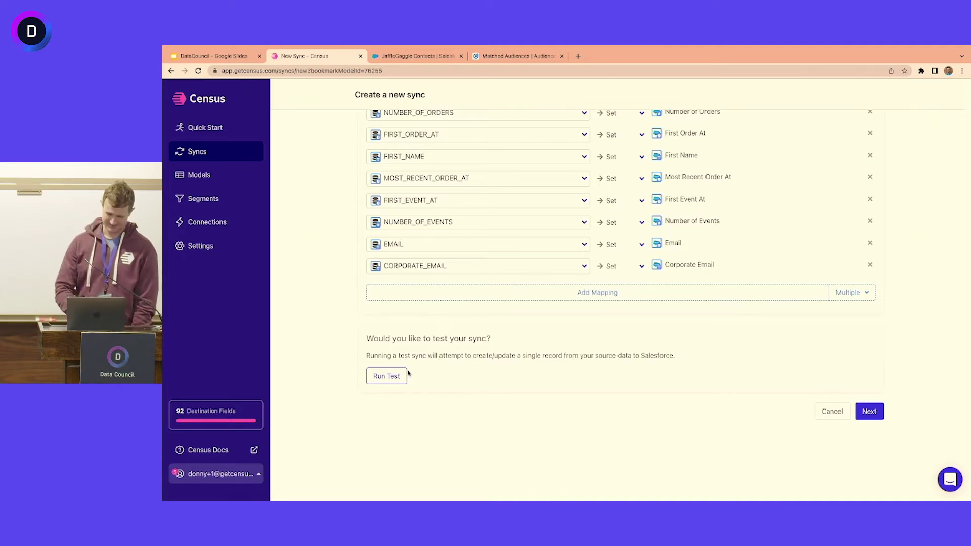
scroll(507, 355, up, 7)
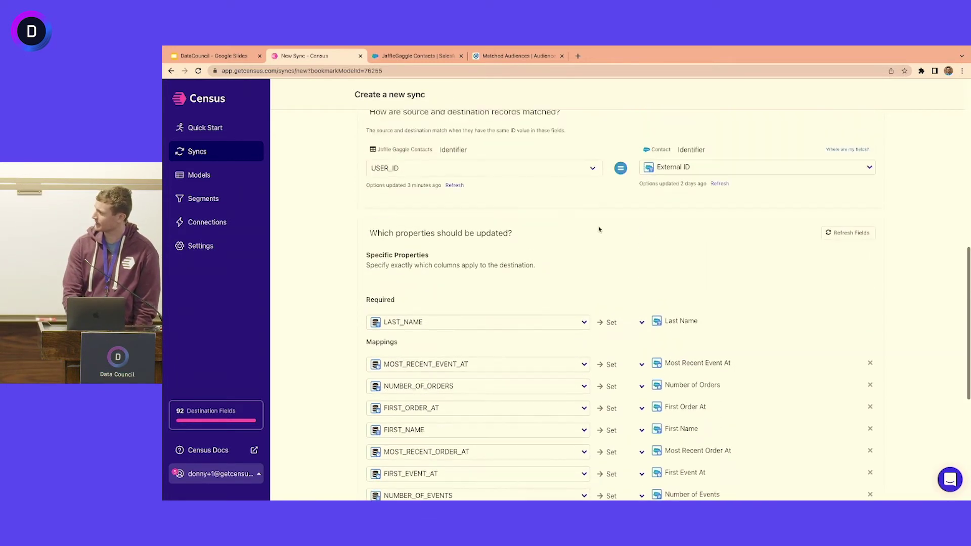
scroll(611, 235, up, 3)
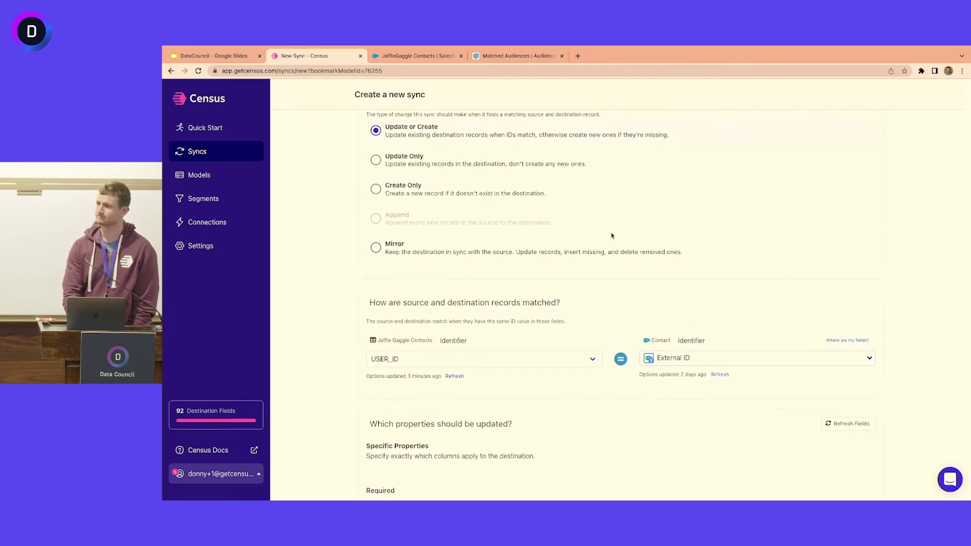
scroll(611, 236, down, 1)
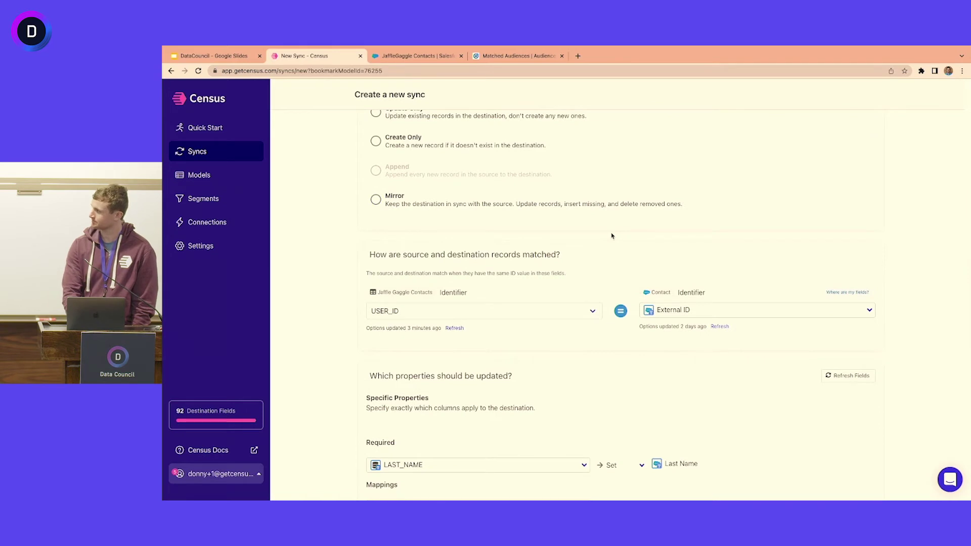
scroll(611, 235, up, 3)
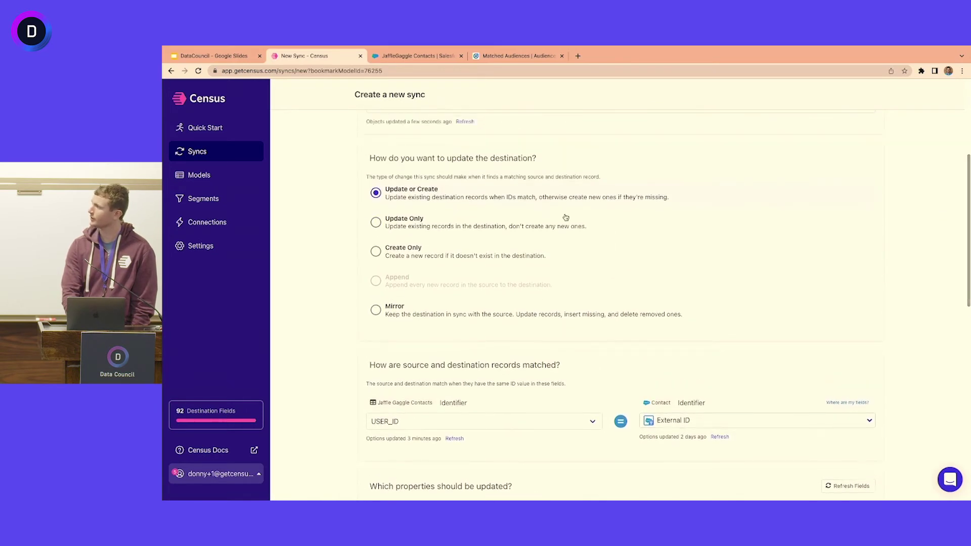
scroll(565, 217, up, 1)
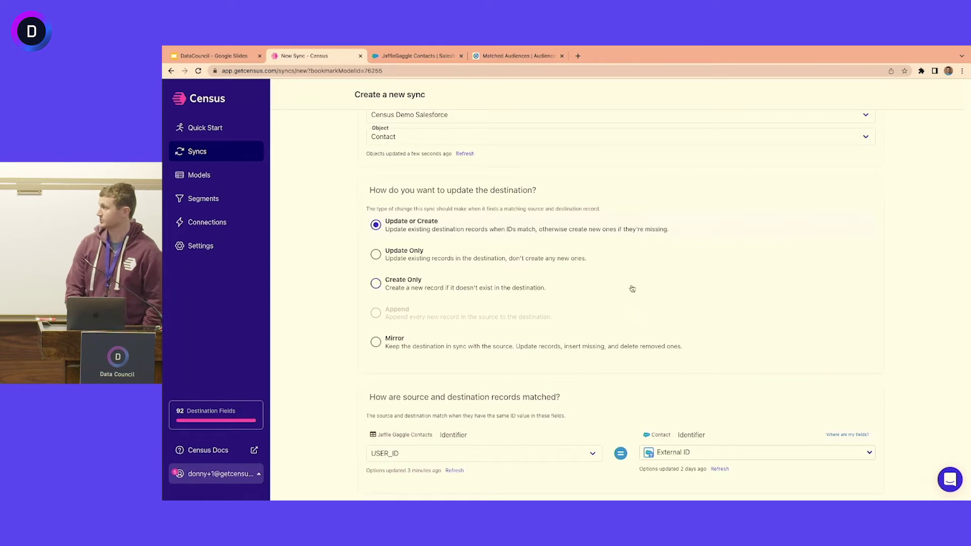
scroll(635, 351, down, 1)
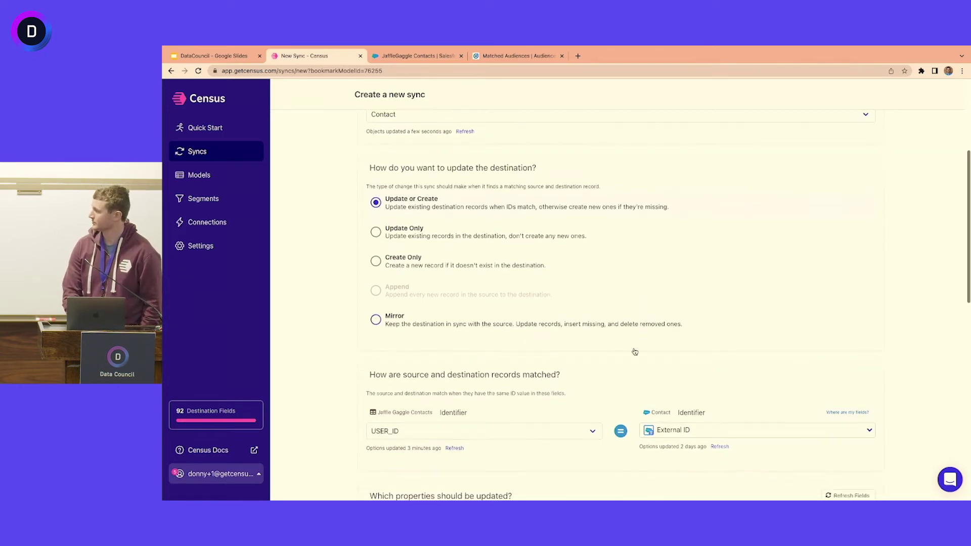
Step: Proceed to the sync's confirmation details, enable running a sync now, and create the sync
scroll(635, 352, down, 15)
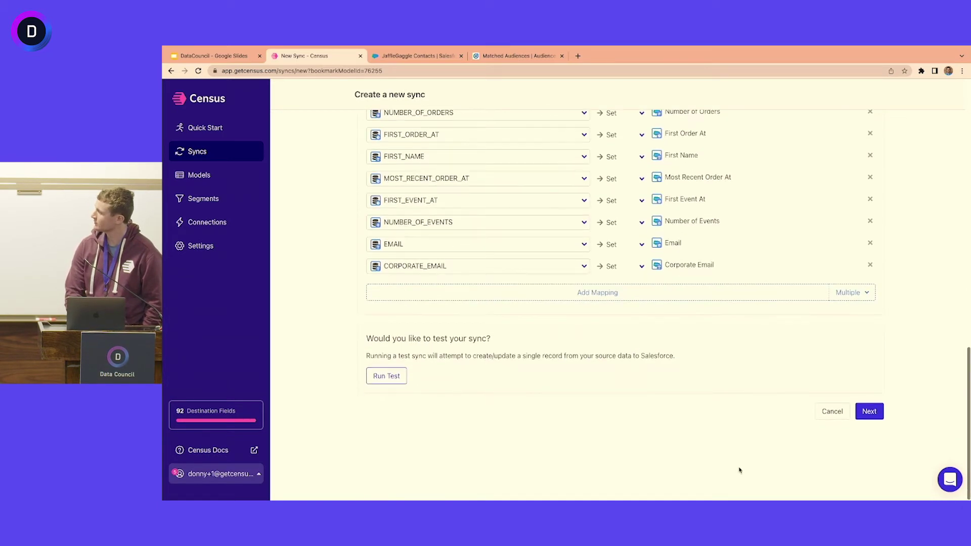
click(869, 415)
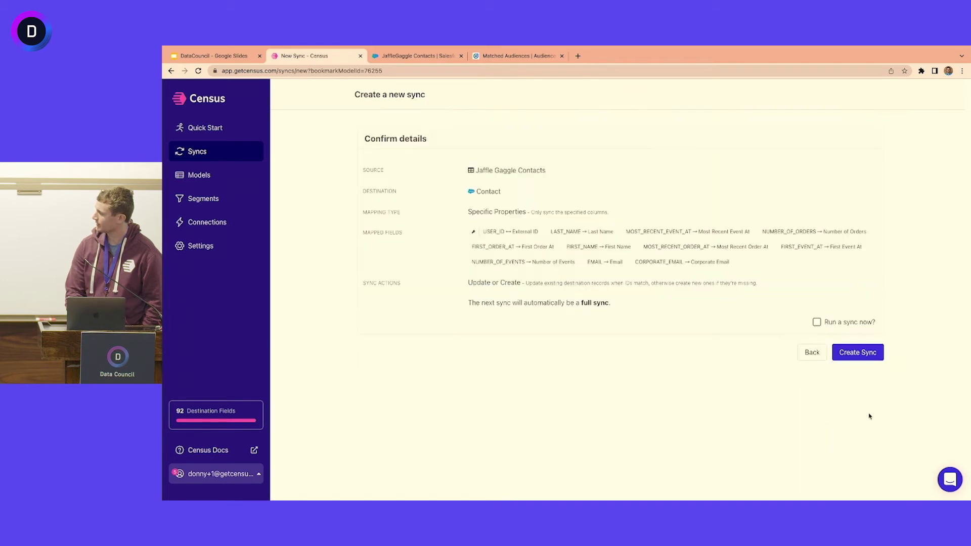
click(816, 322)
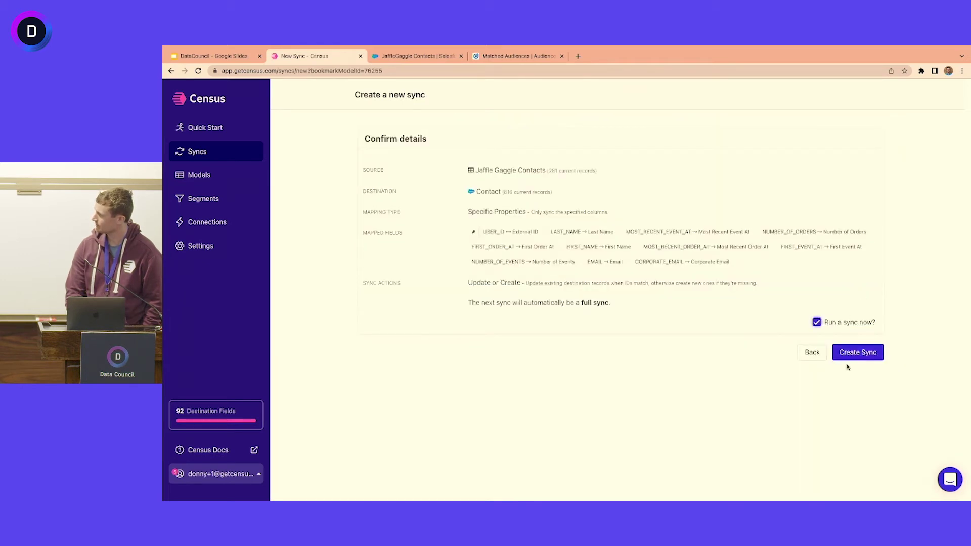
click(852, 355)
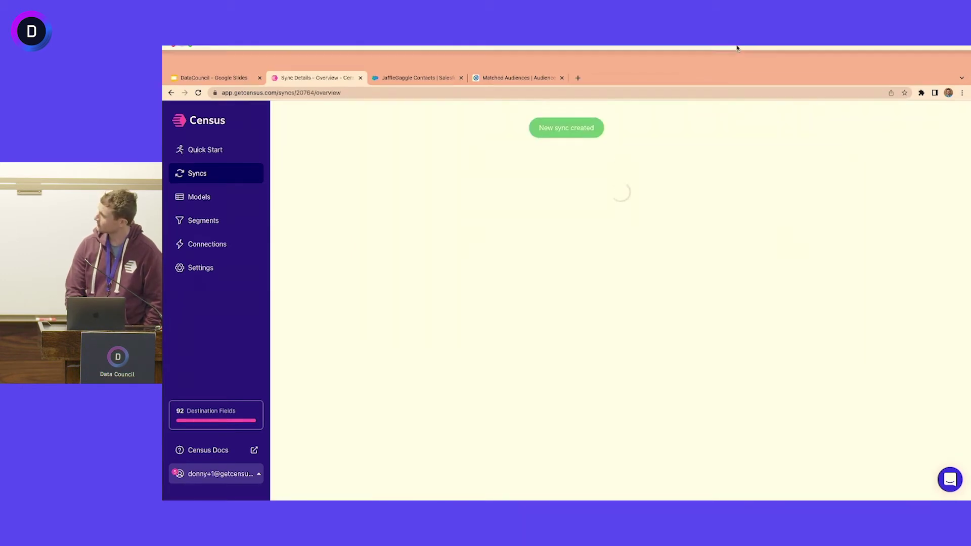
Step: Check the JaffleGaggle Contacts report in Salesforce and return to the new sync in Census
click(421, 78)
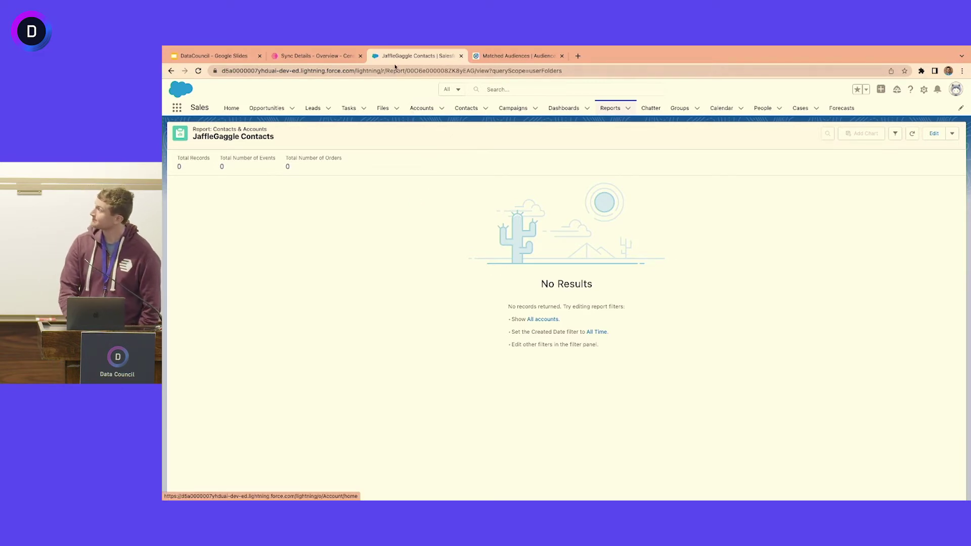
click(334, 58)
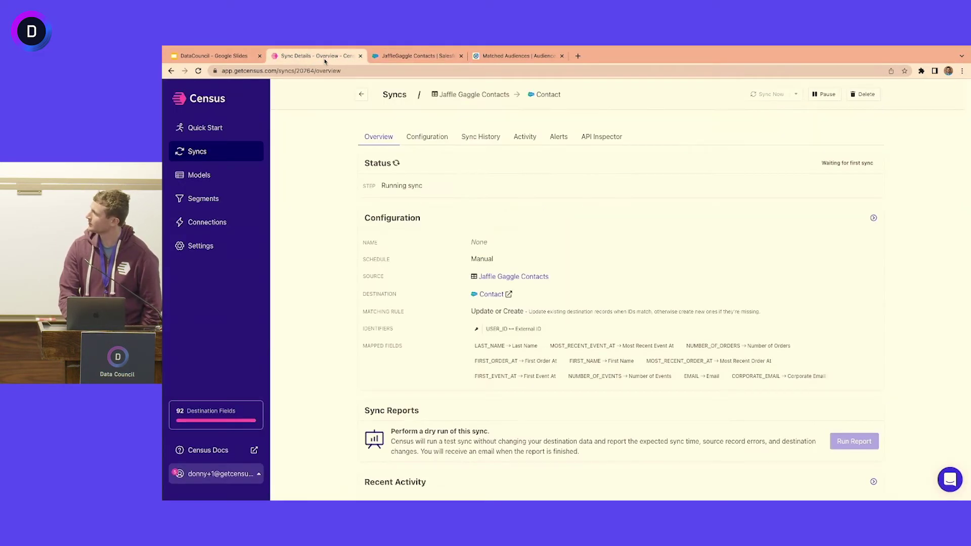
Step: Examine the sync's trigger options in its configuration: the schedule choices, dbt Cloud and API
click(403, 136)
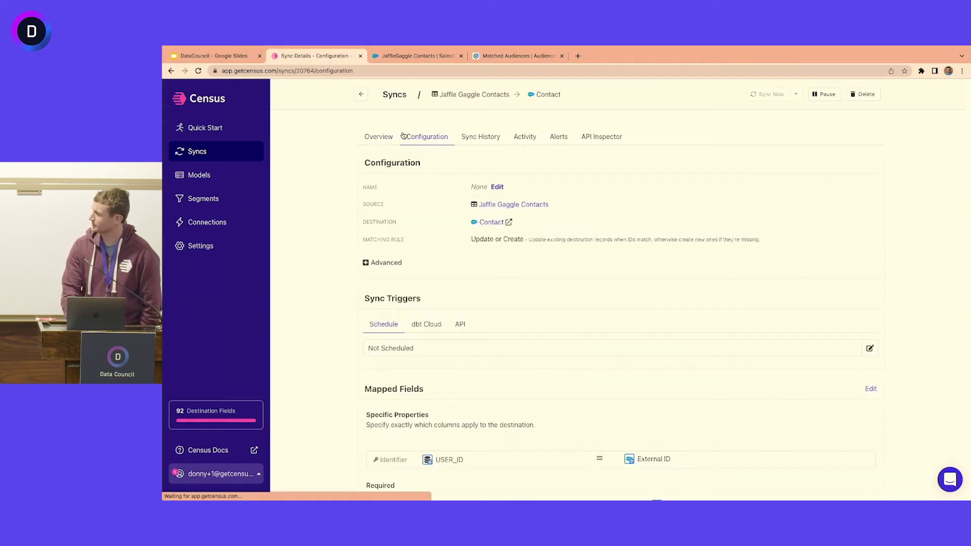
scroll(421, 271, down, 1)
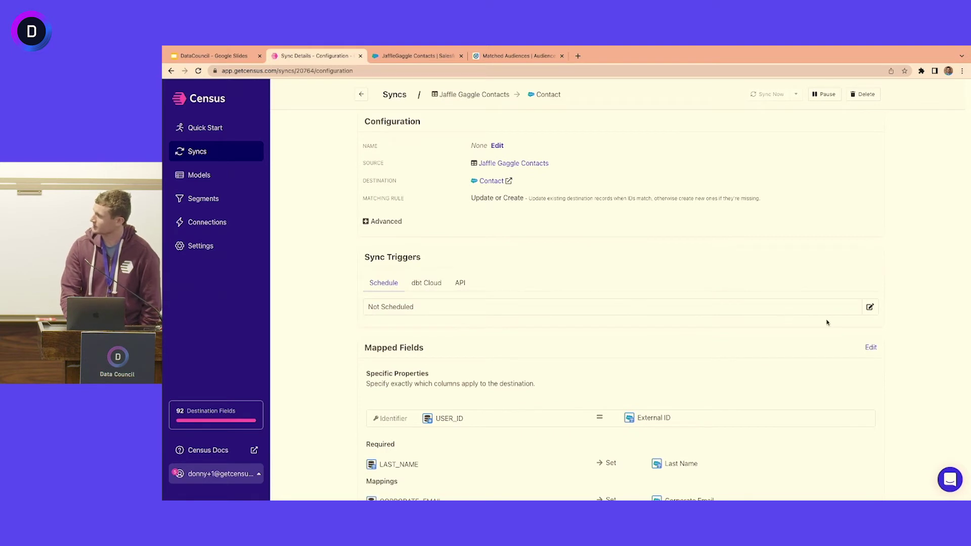
click(869, 308)
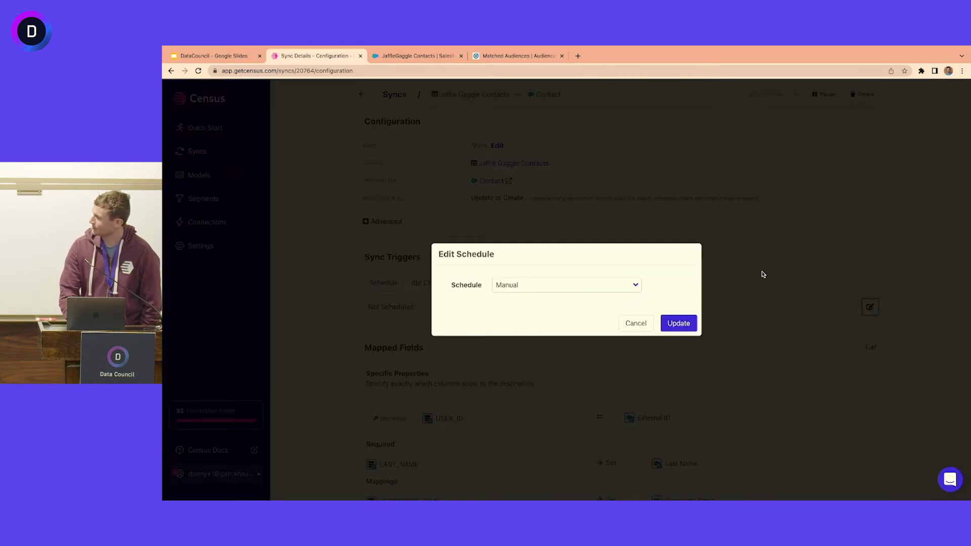
click(629, 284)
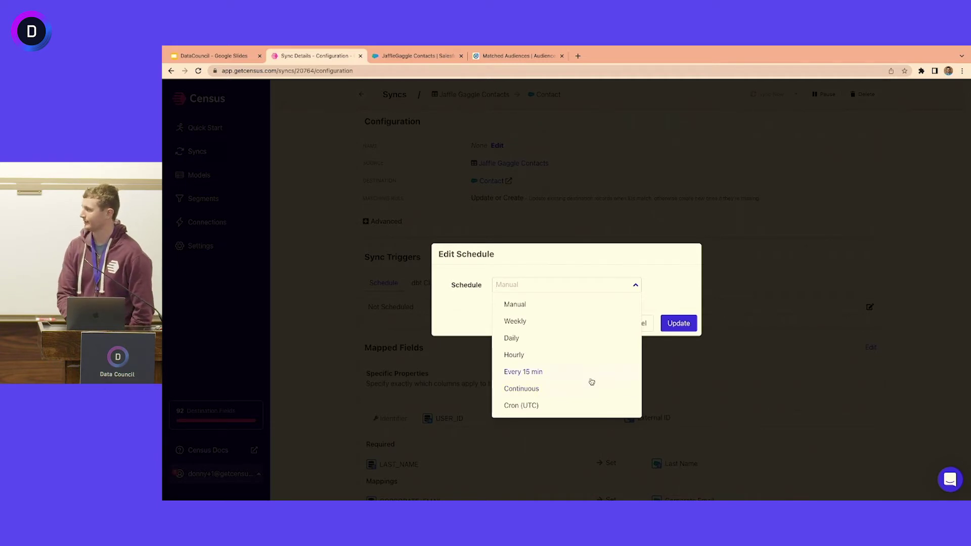
click(719, 365)
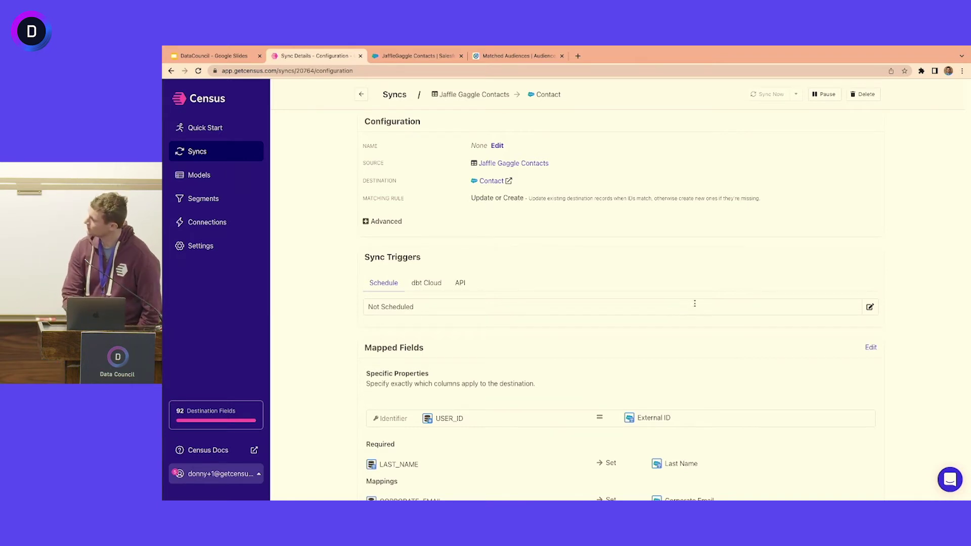
click(426, 284)
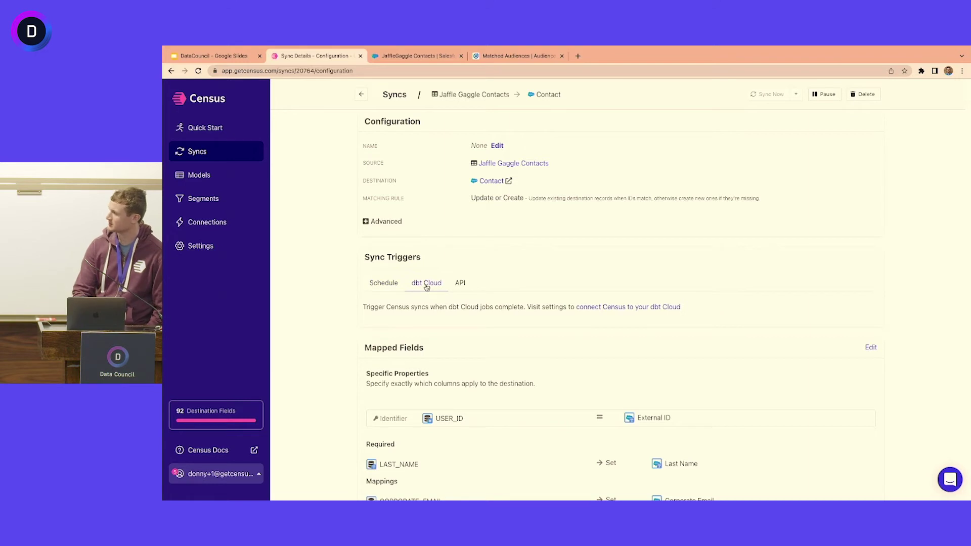
click(462, 283)
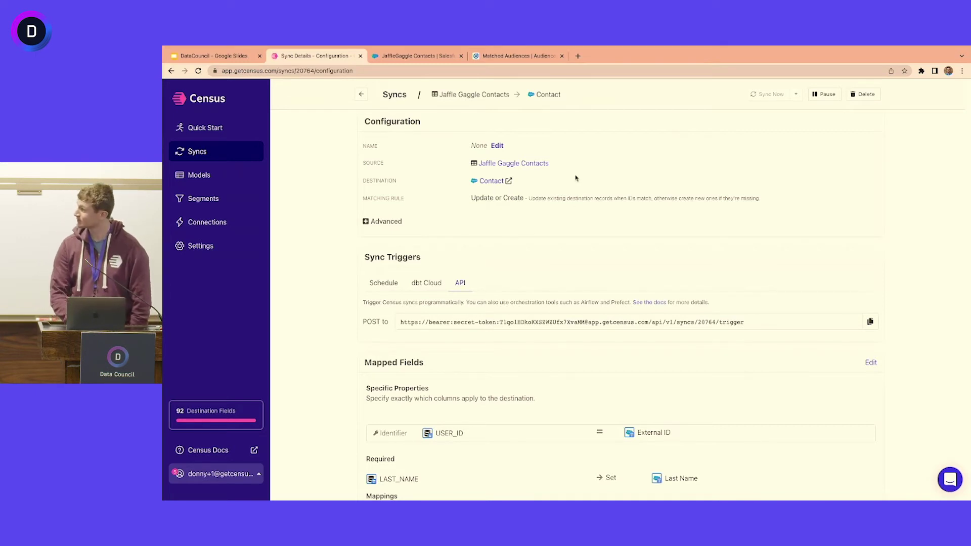
scroll(605, 207, up, 1)
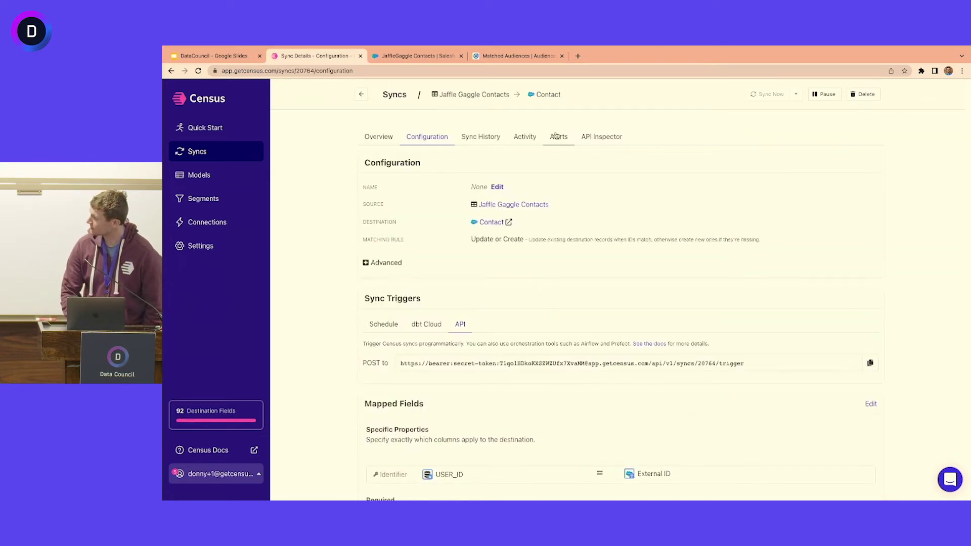
Step: Examine the sync's activity log and its alert settings, including the threshold choices for invalid or rejected records
click(529, 137)
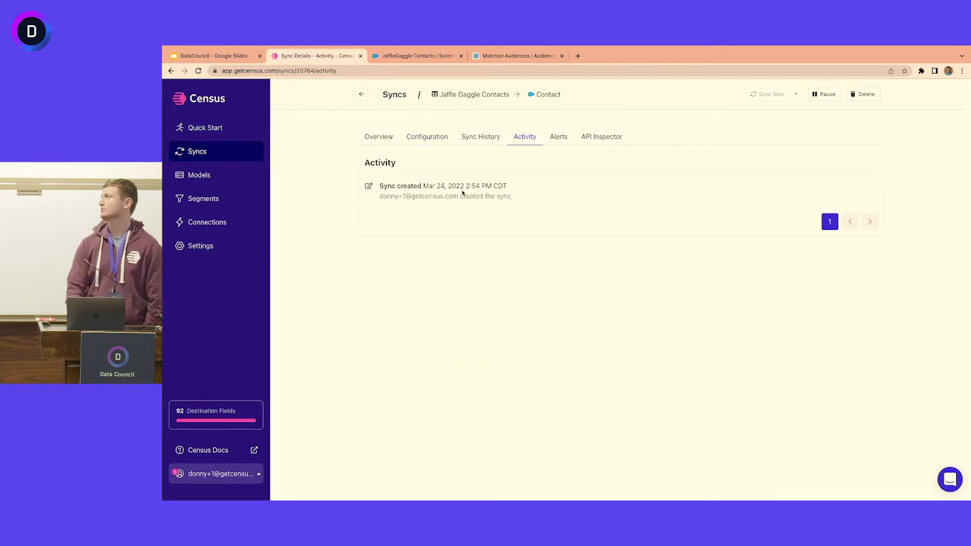
click(557, 140)
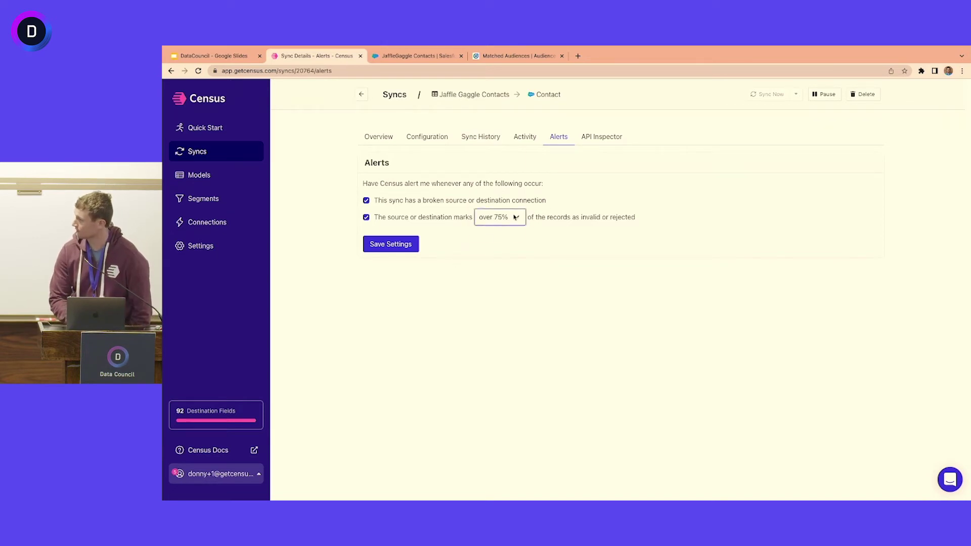
click(513, 217)
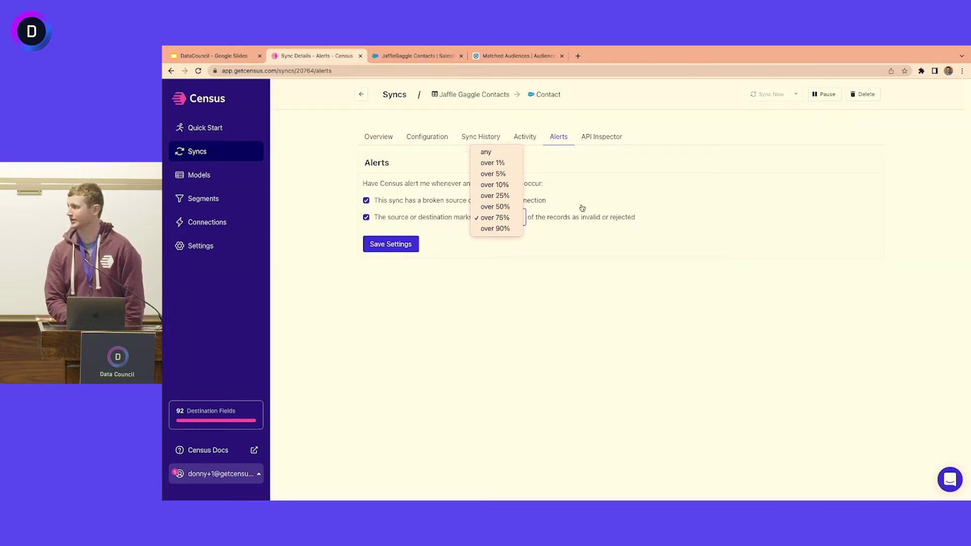
click(581, 328)
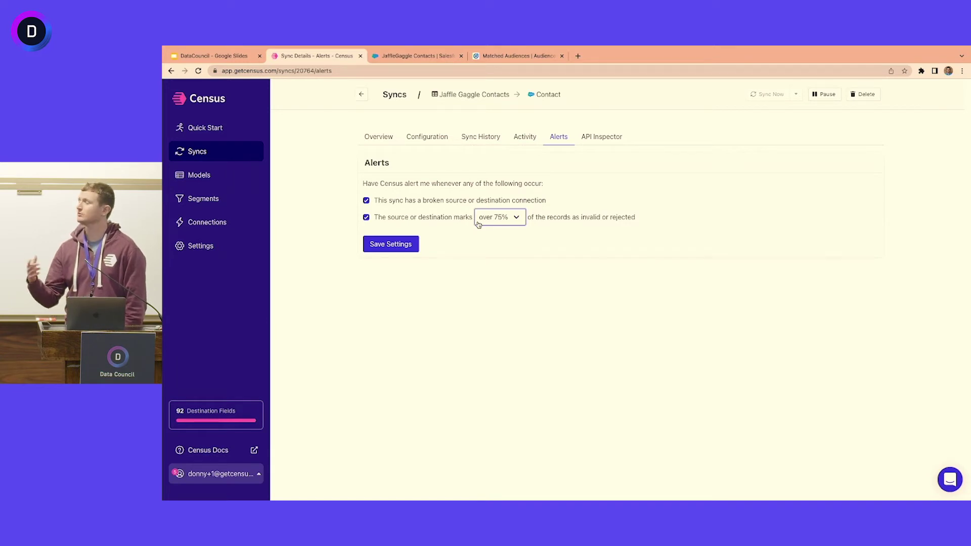
click(550, 253)
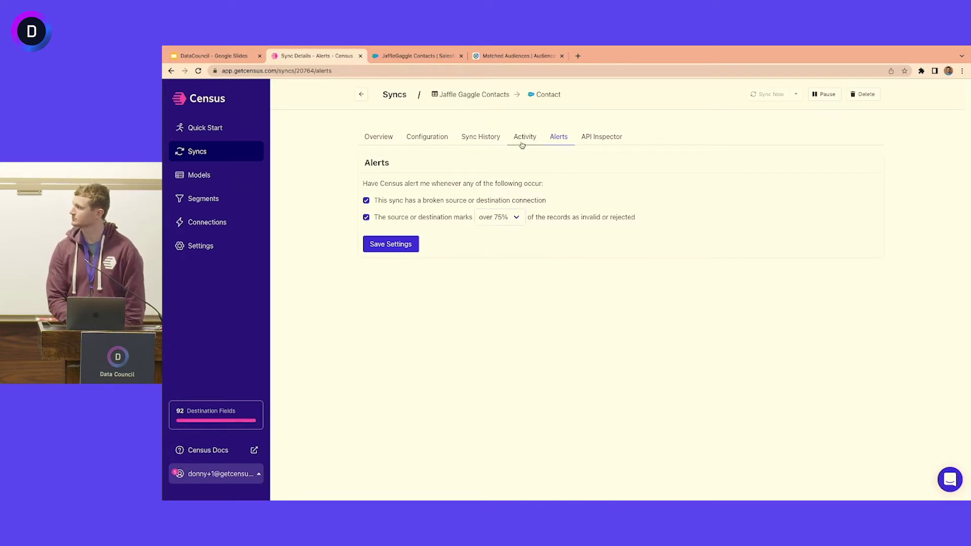
Step: Open the sync's history and inspect the rejection reason for the rejected record of the latest run
click(493, 138)
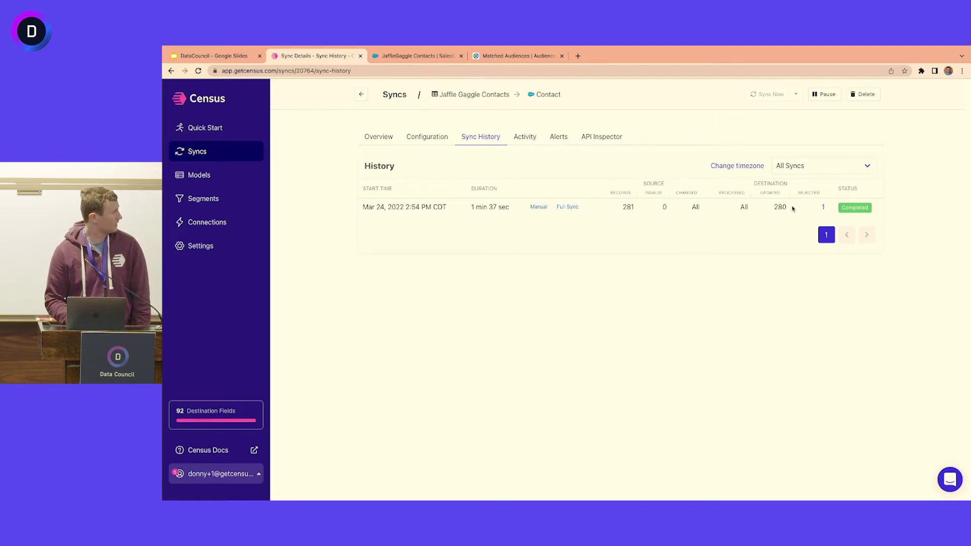
click(823, 208)
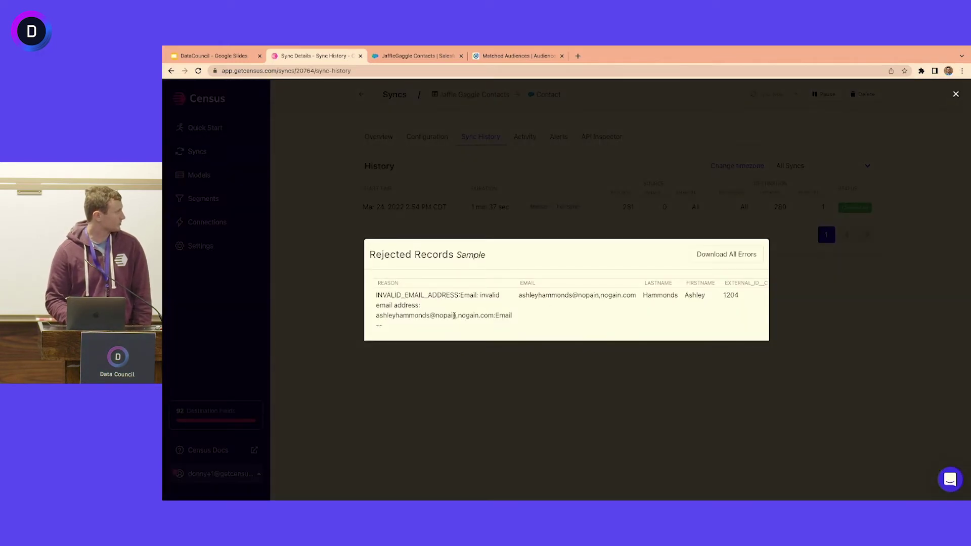
mouse_move(454, 316)
mouse_down()
mouse_move(476, 315)
mouse_move(454, 315)
mouse_up()
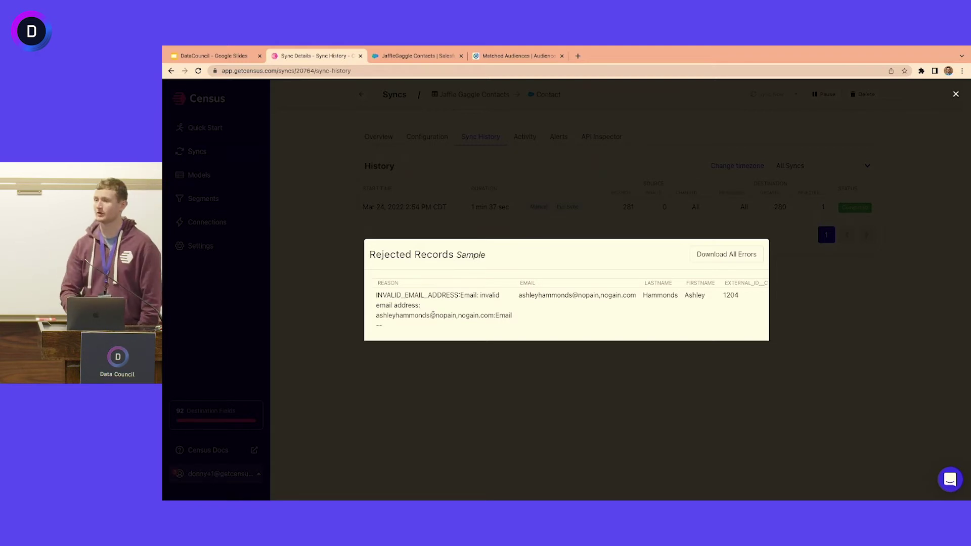
Step: Close the rejected-records sample, switch to Salesforce and refresh the JaffleGaggle Contacts report
click(531, 380)
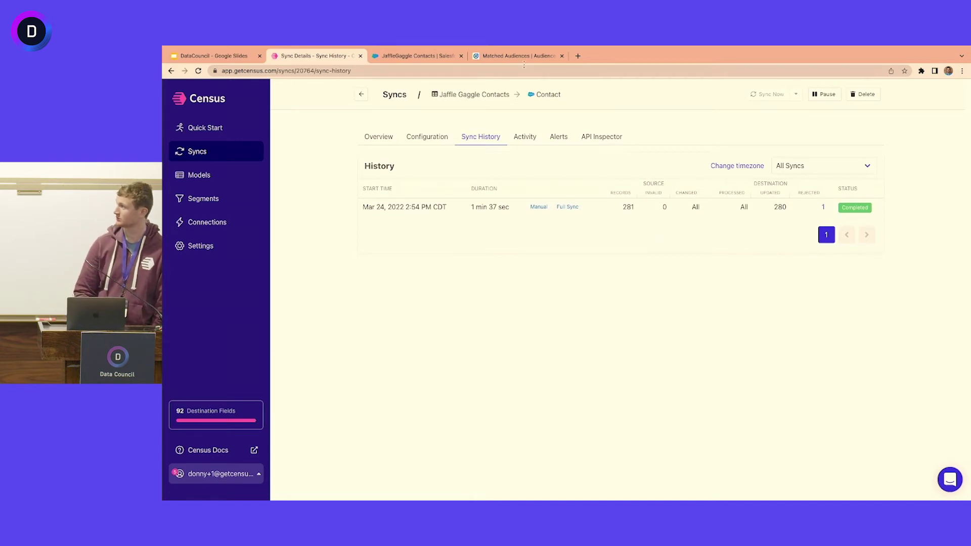
click(421, 58)
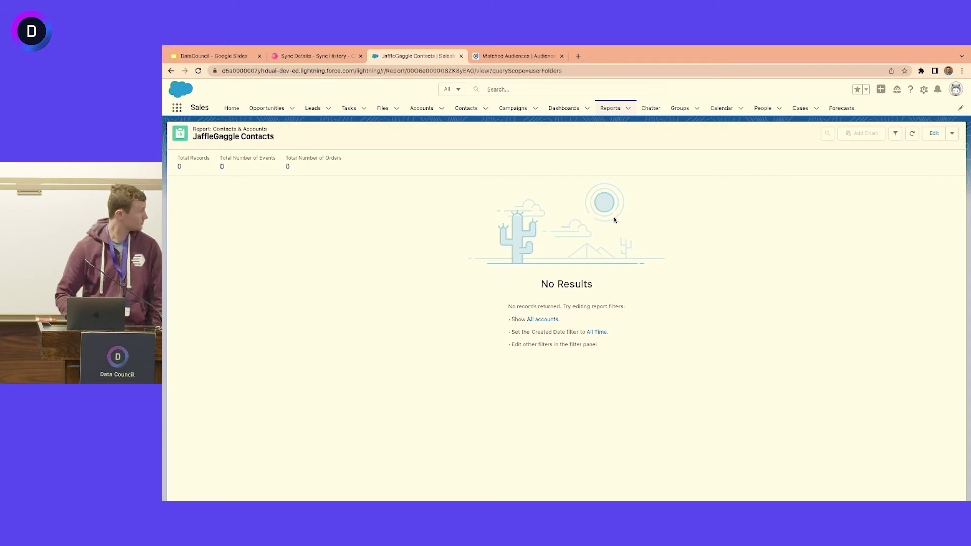
click(907, 135)
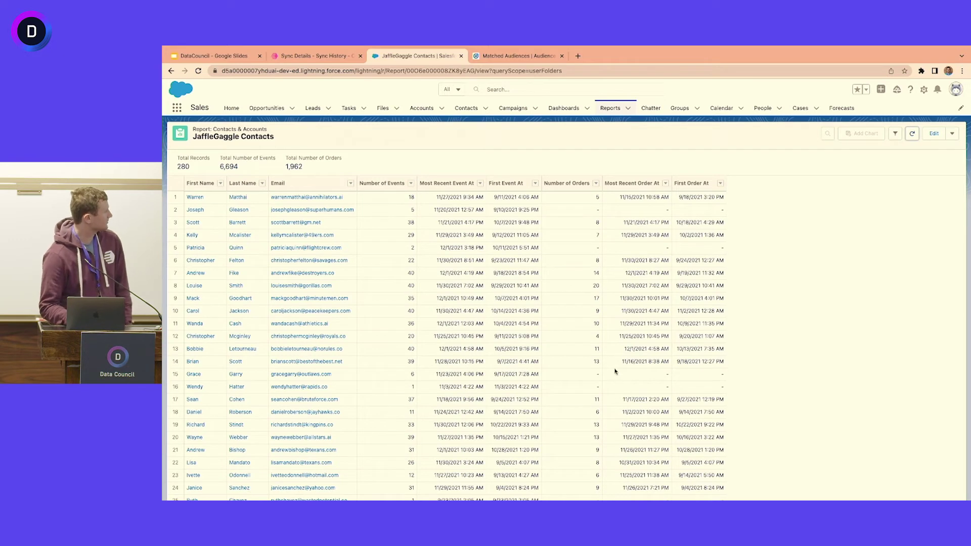
click(598, 375)
click(654, 378)
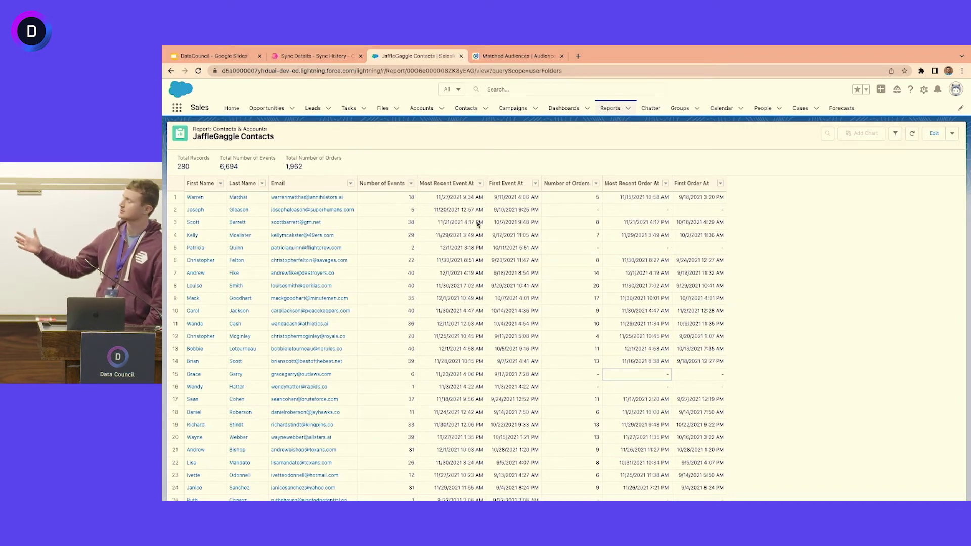
Step: Group the report rows by Most Recent Event At and sort the groups in descending order
click(479, 183)
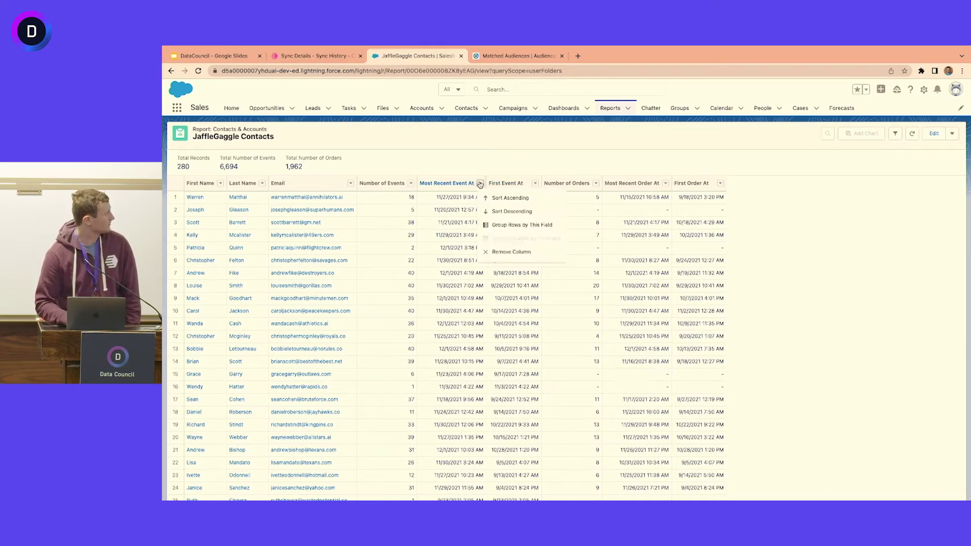
click(509, 225)
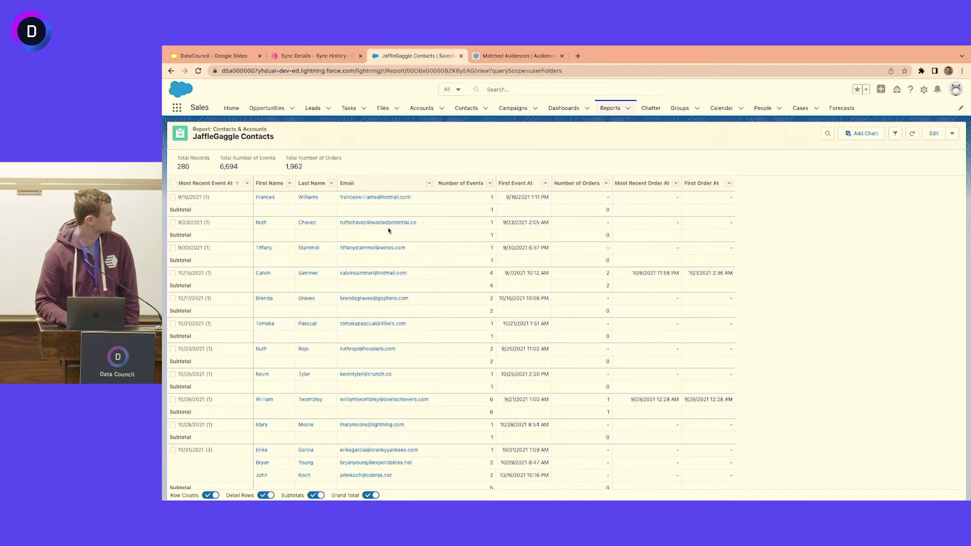
click(173, 183)
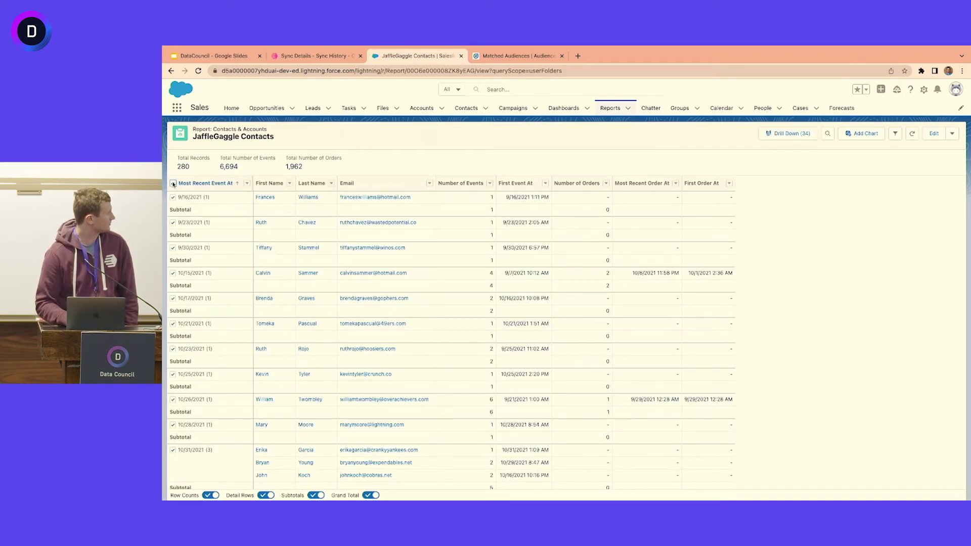
click(203, 183)
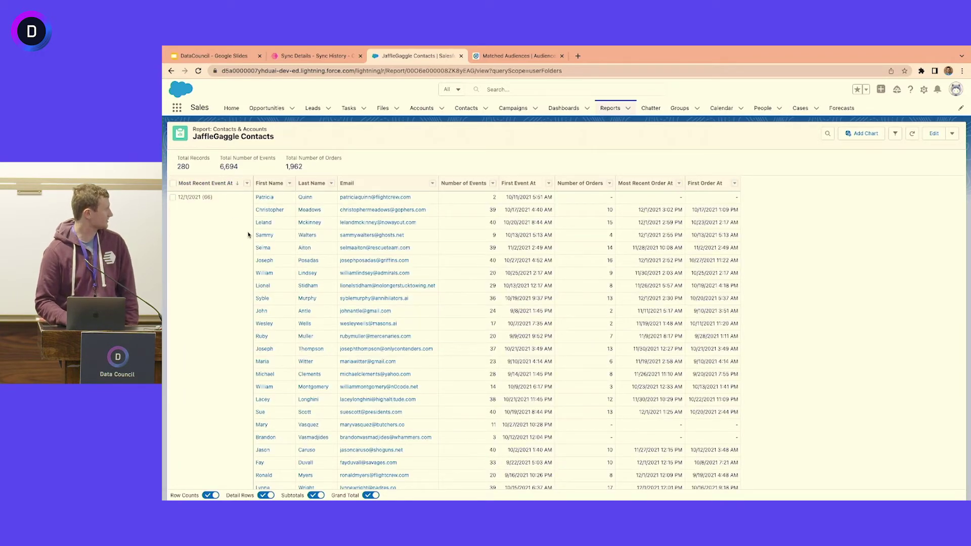
scroll(242, 248, down, 15)
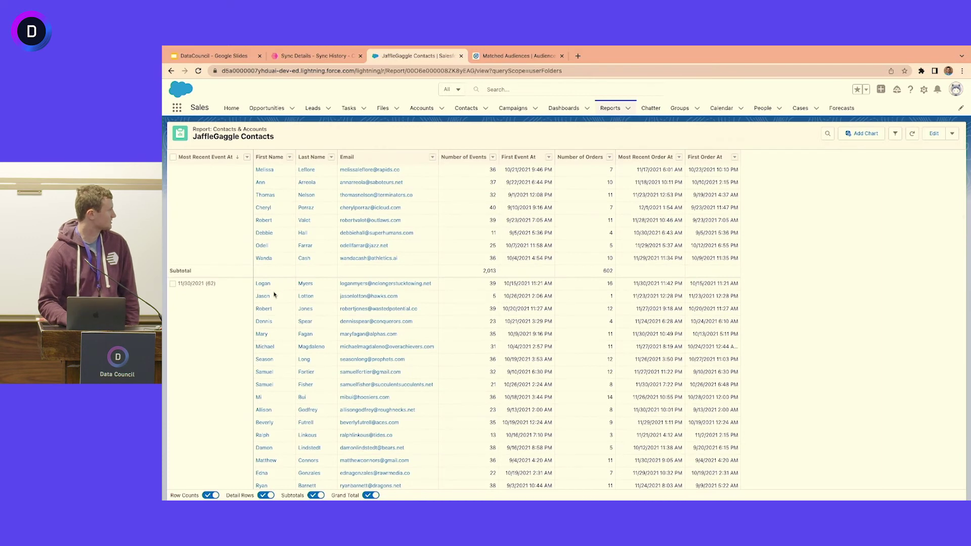
scroll(295, 265, up, 15)
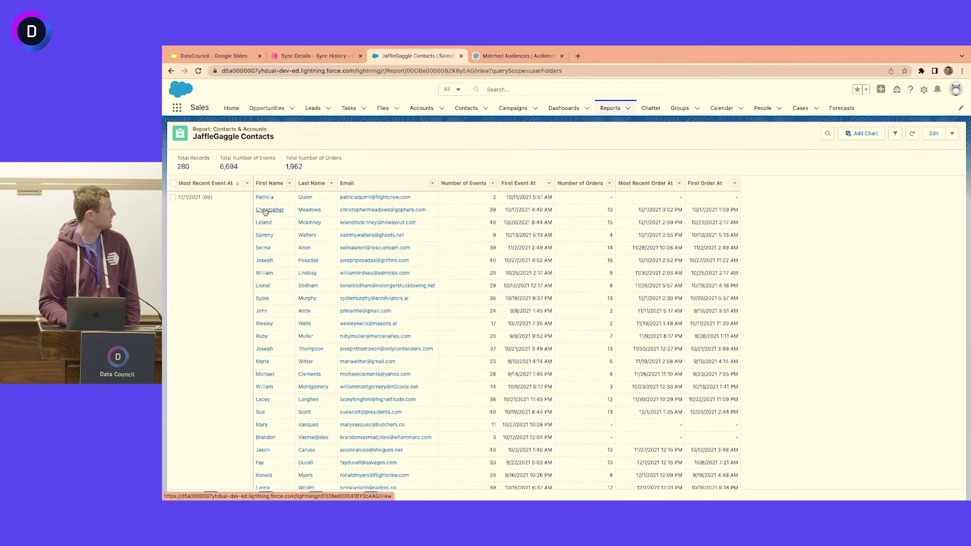
Step: Open the second contact listed in the report and examine the call, event and email options of the contact's activity area
click(265, 210)
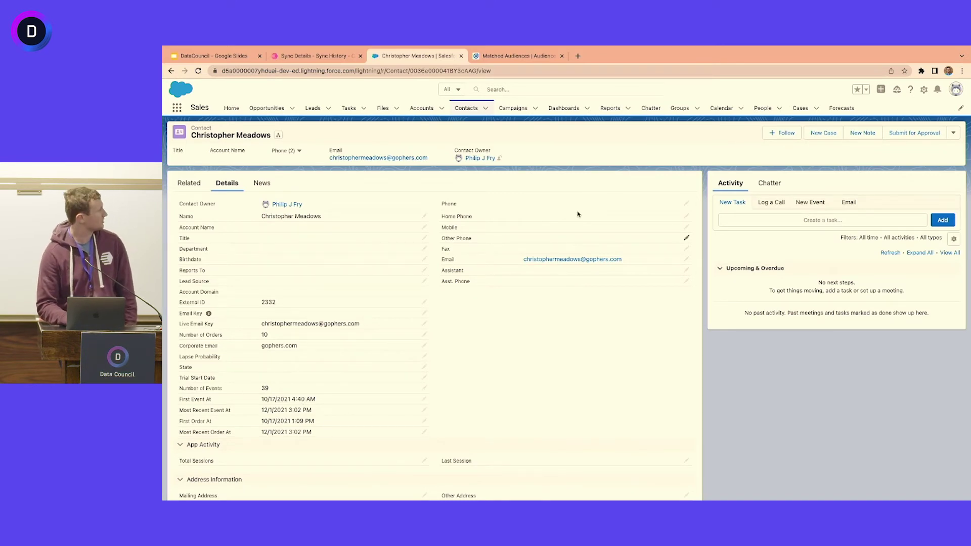
click(771, 202)
click(809, 203)
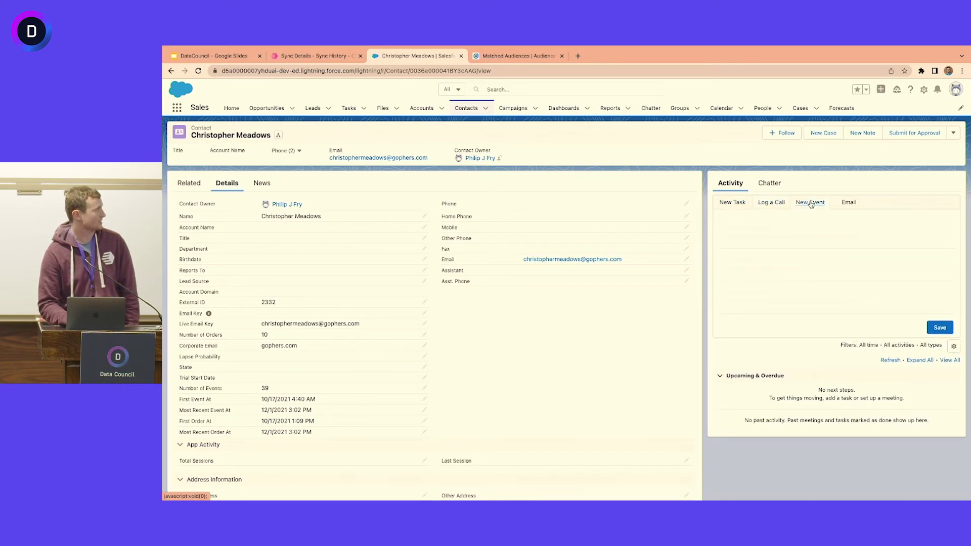
click(859, 203)
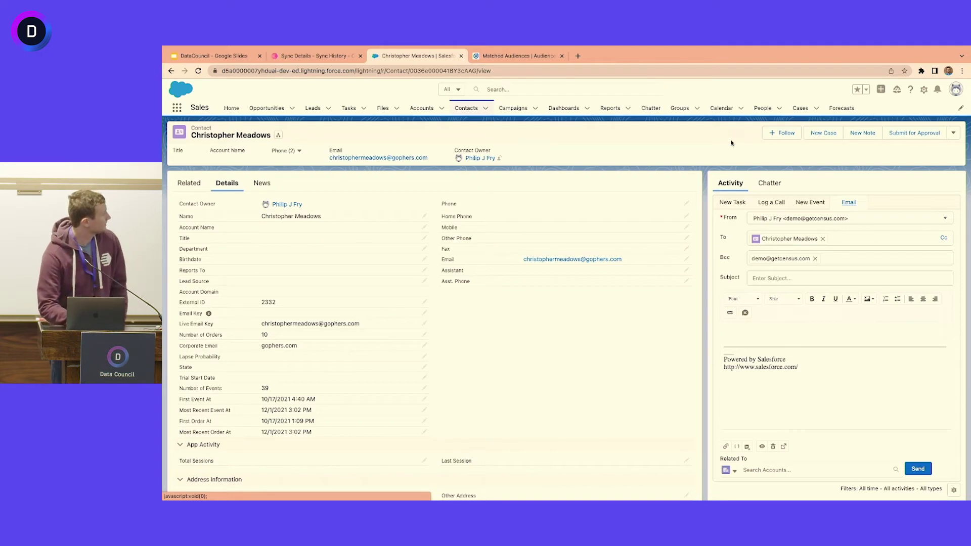
Step: In the Census sync's mapped fields, add a mapping from GAGGLE_ID to Asst. Phone and cancel the edit
click(303, 54)
click(428, 141)
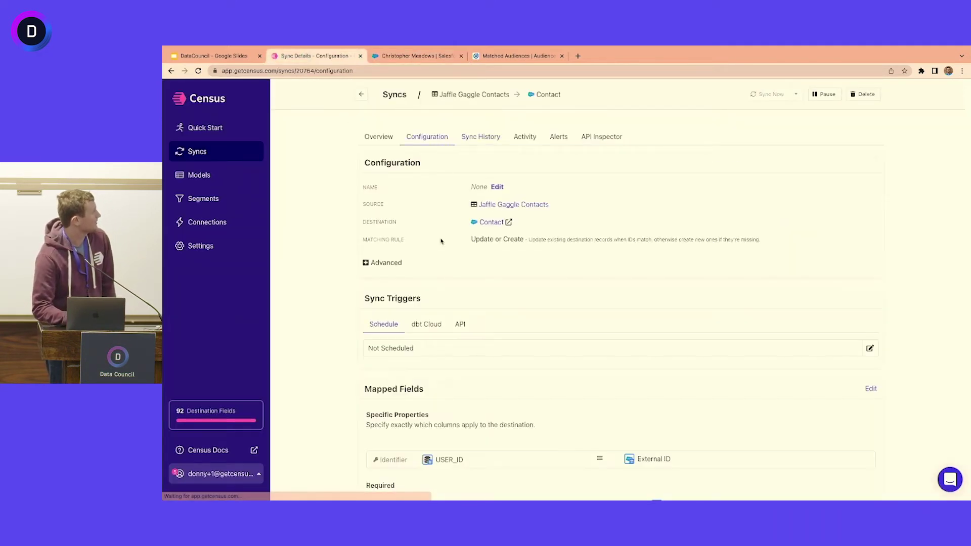
scroll(476, 326, down, 2)
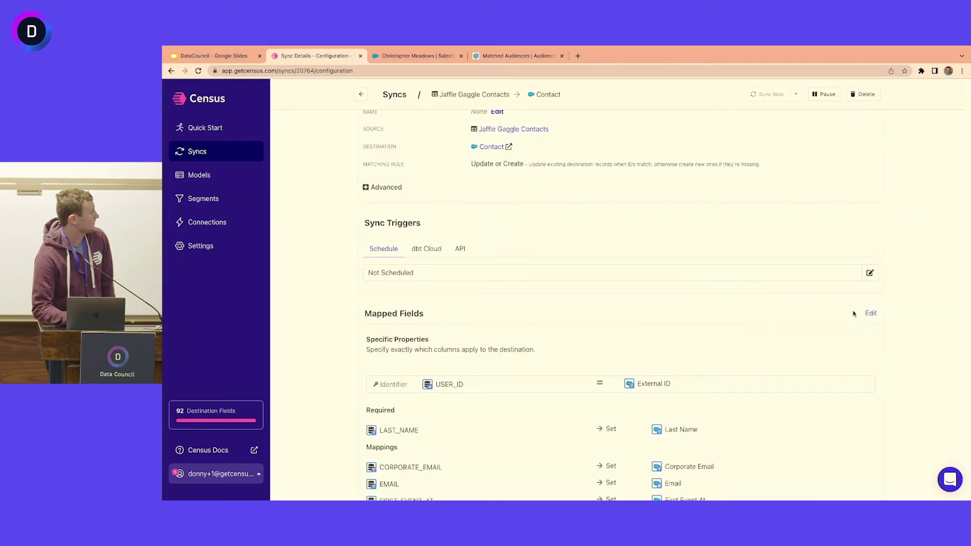
click(869, 313)
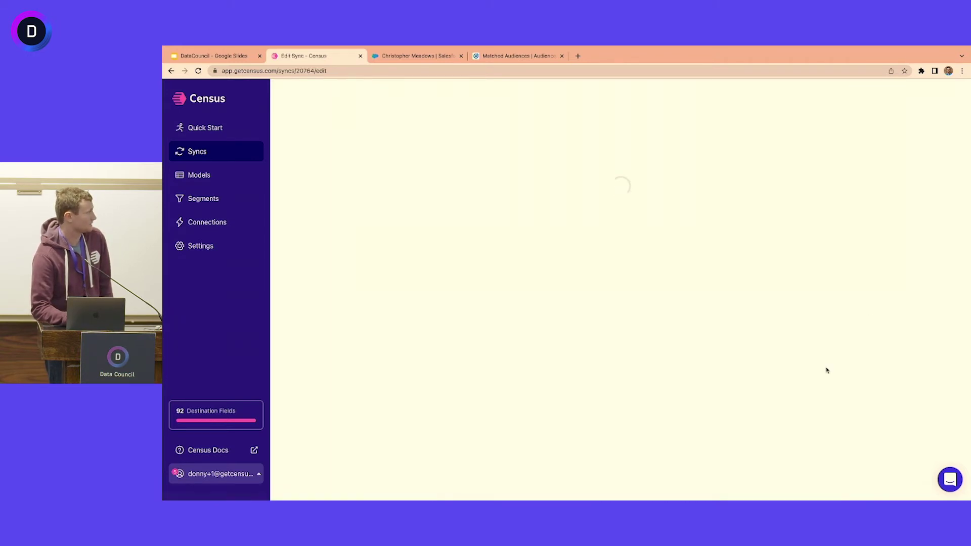
scroll(718, 440, down, 3)
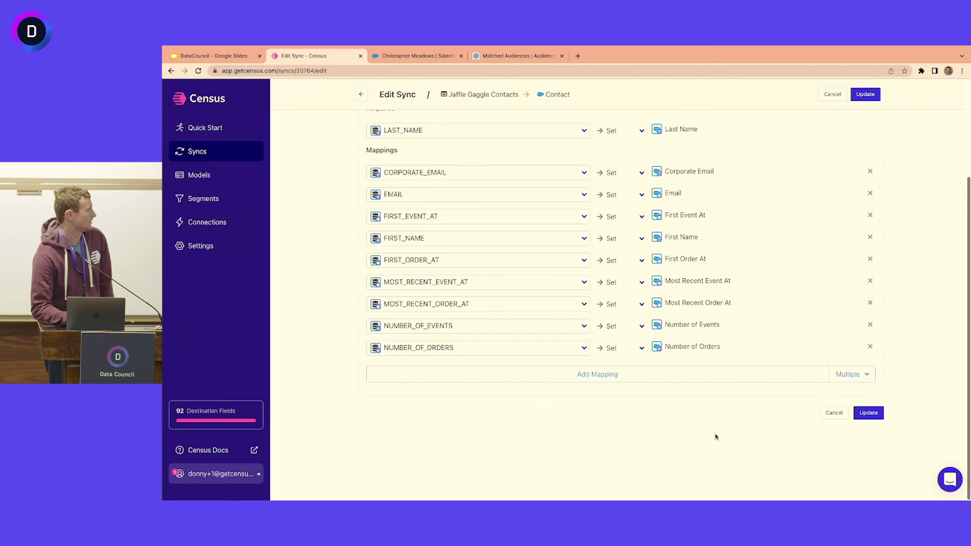
click(645, 375)
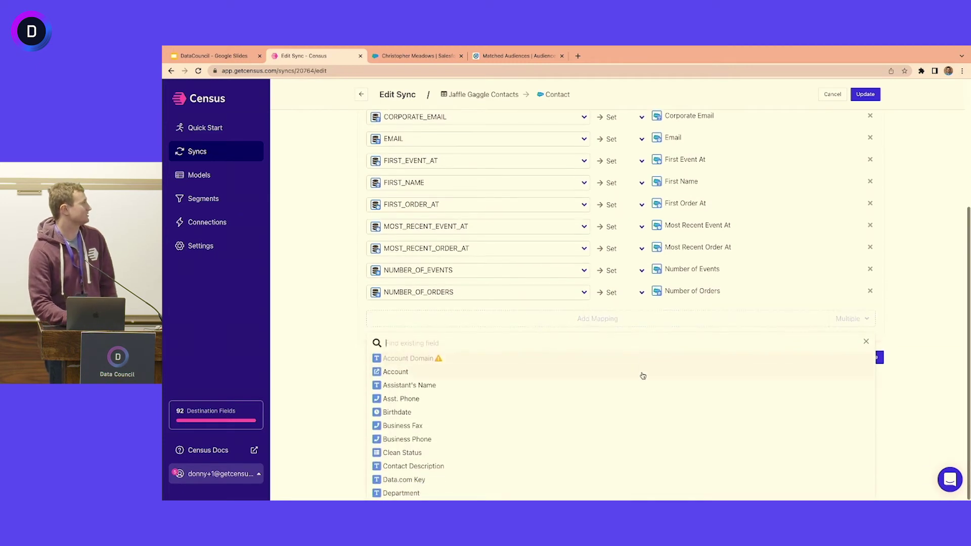
click(601, 403)
click(560, 346)
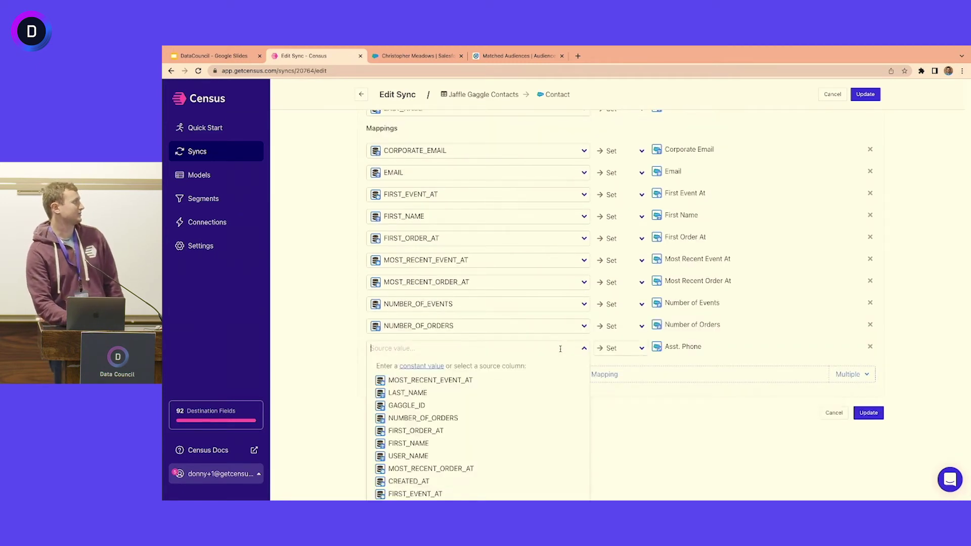
click(536, 404)
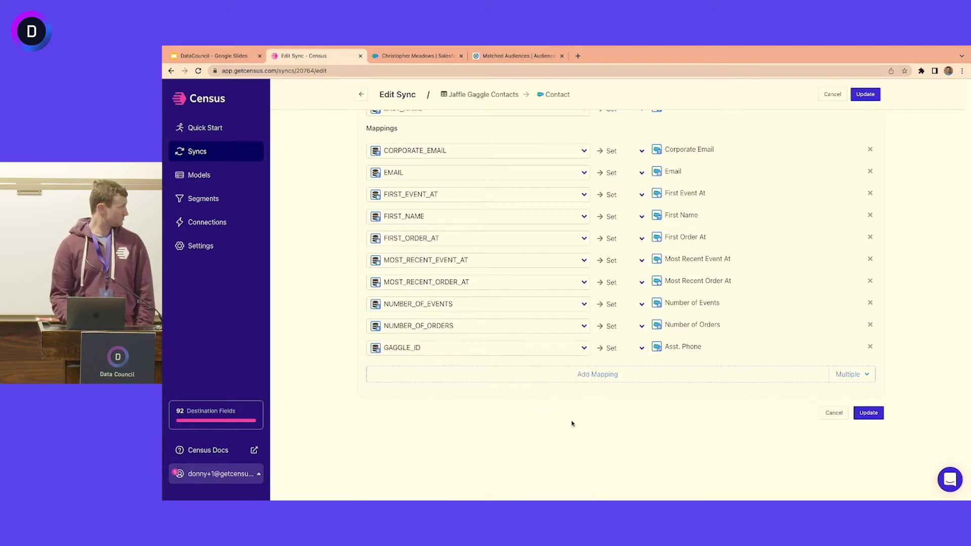
click(827, 413)
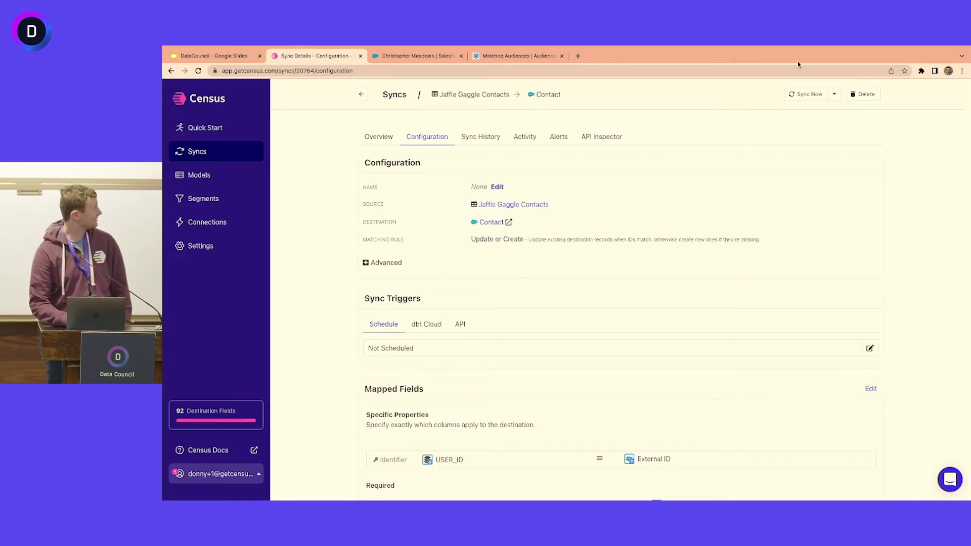
Step: Switch to the DataCouncil deck in Google Slides and advance its slideshow to the Halftime slide
mouse_move(855, 47)
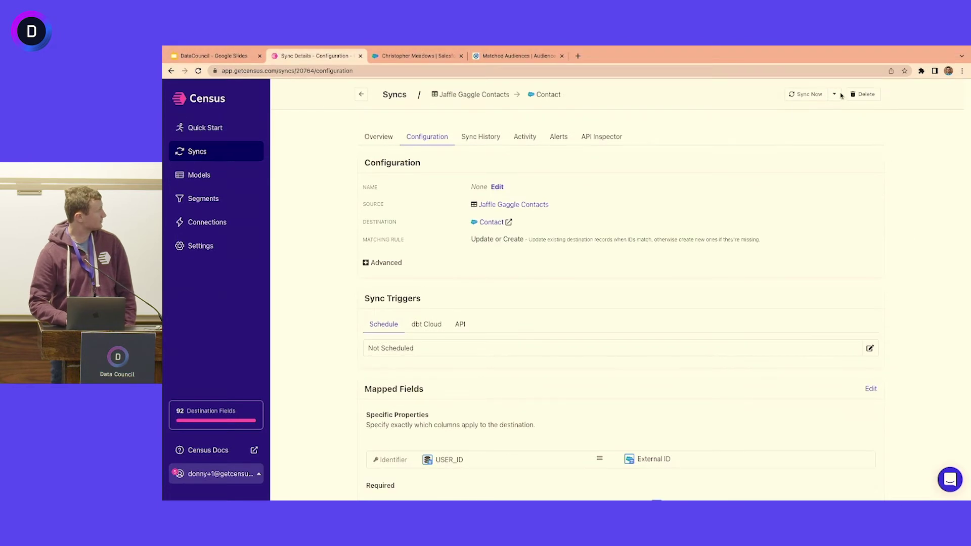
click(212, 55)
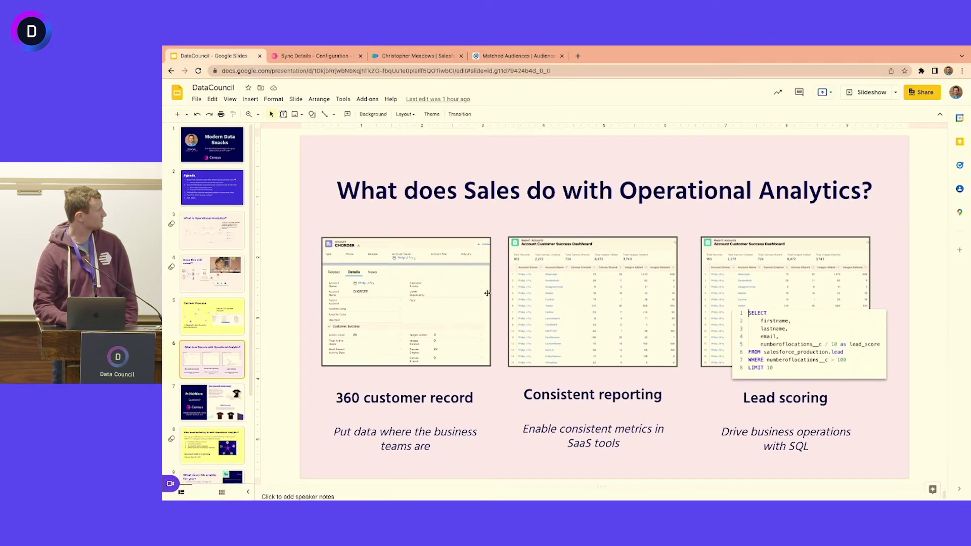
click(861, 96)
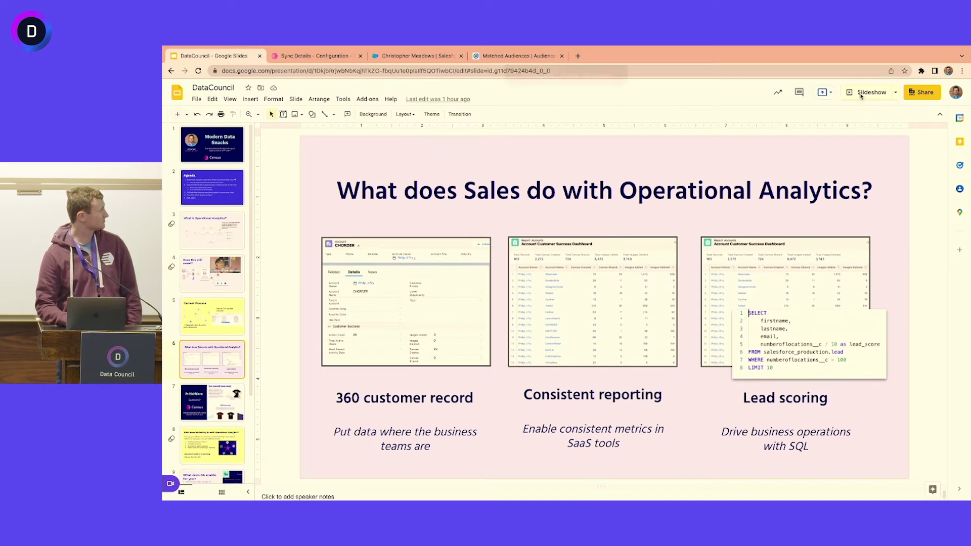
key(Right)
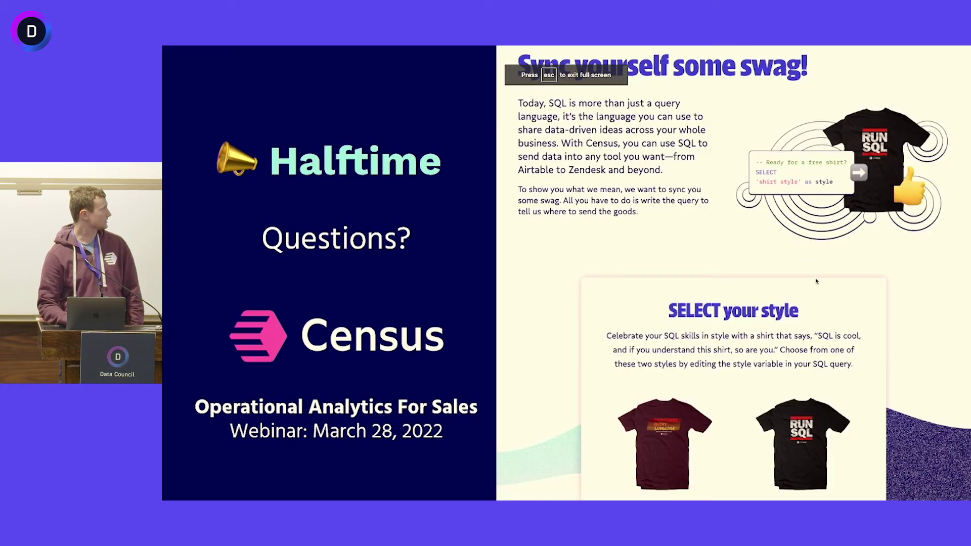
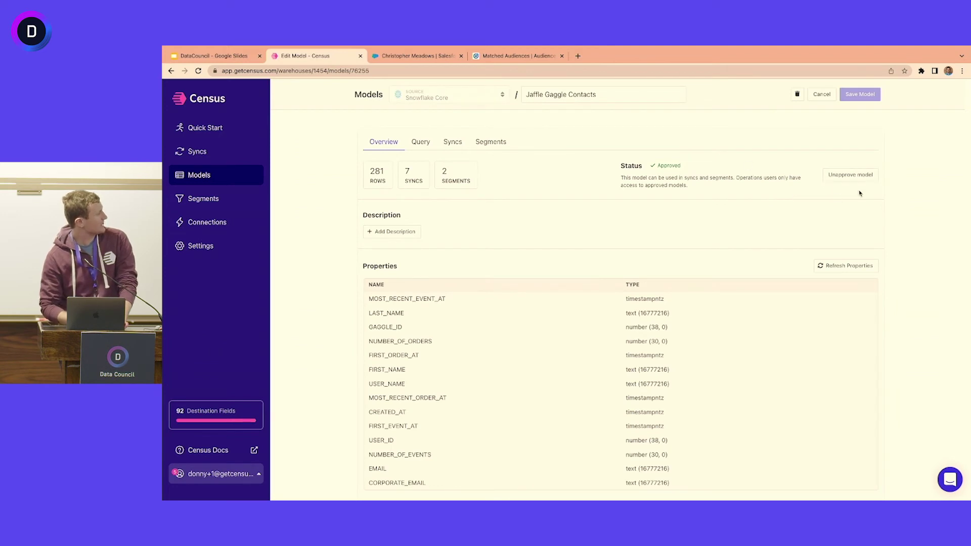
Step: In Census, unapprove the Jaffle Gaggle Contacts model and approve it again
click(854, 175)
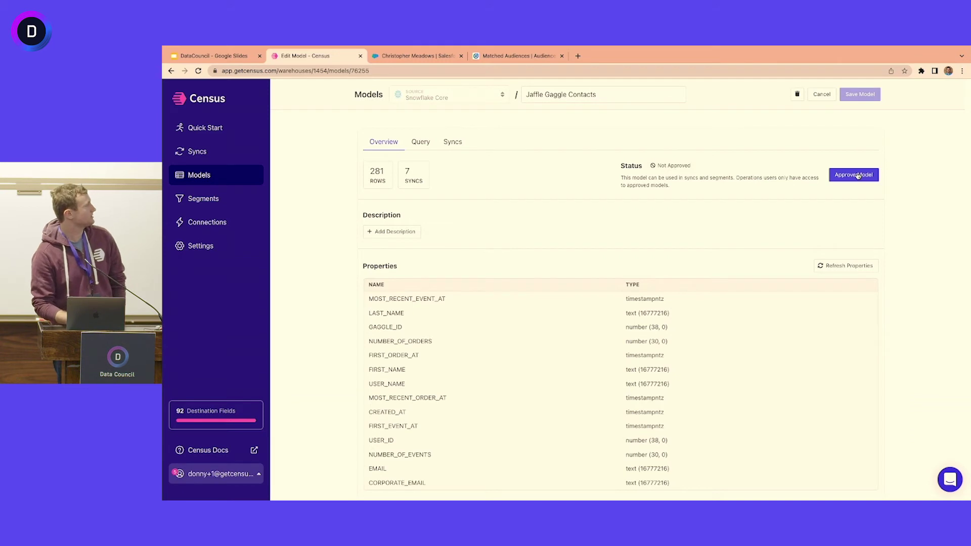
click(857, 175)
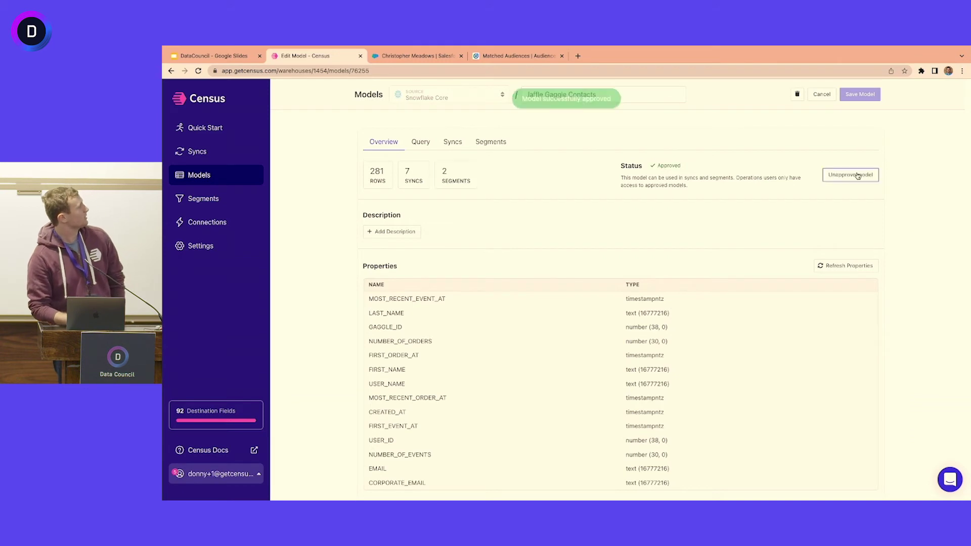
Step: Open the model's Engaged Users segment and examine its conditions and row preview
click(502, 141)
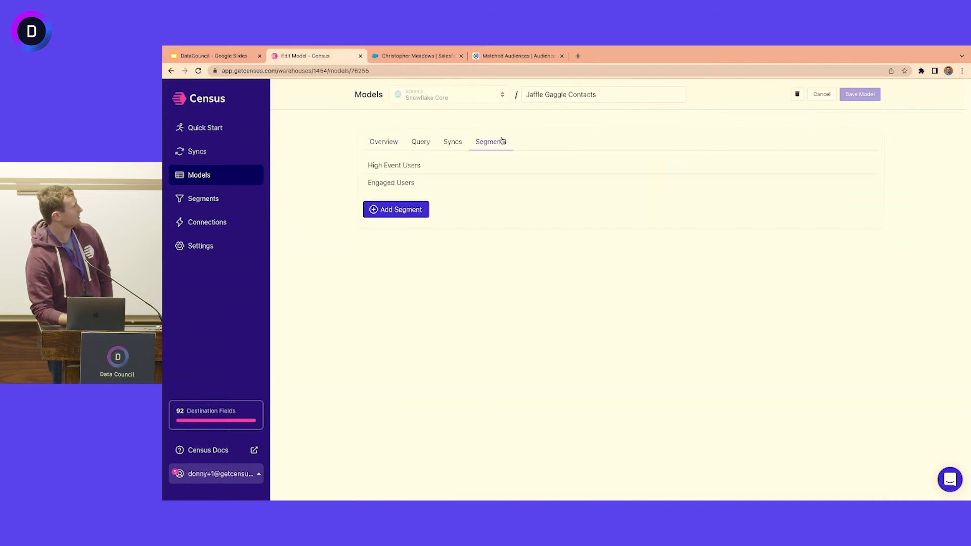
click(395, 184)
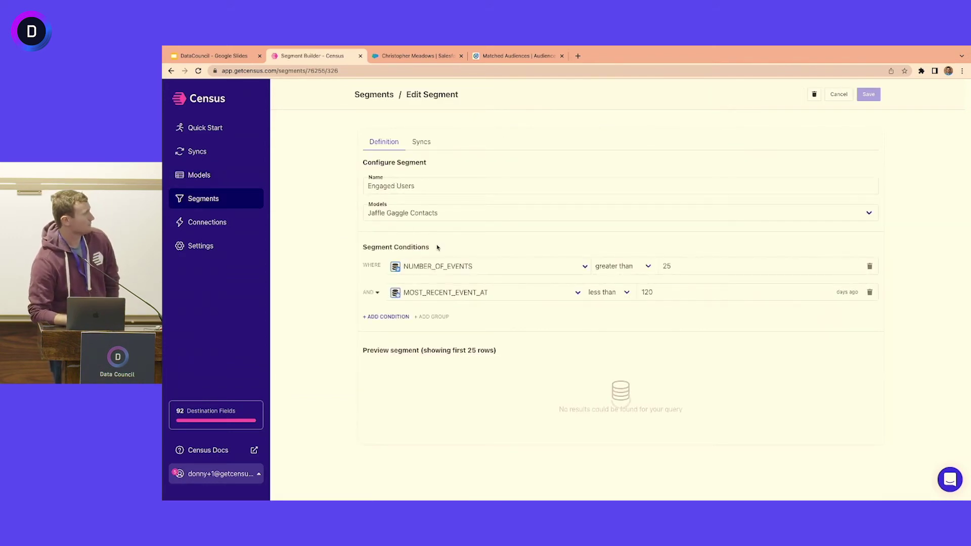
scroll(438, 248, down, 1)
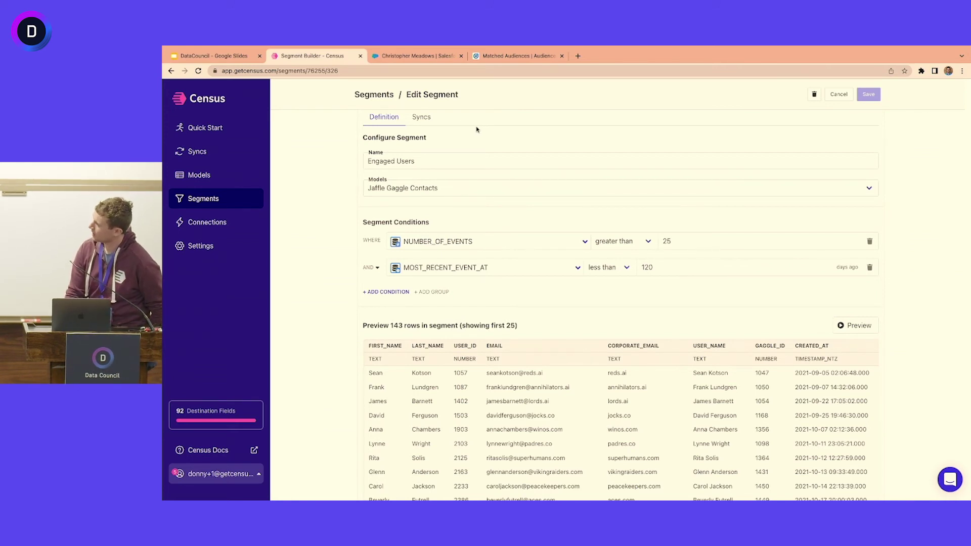
Step: Add a new sync from the Engaged Users segment to LinkedIn's User List object
click(429, 119)
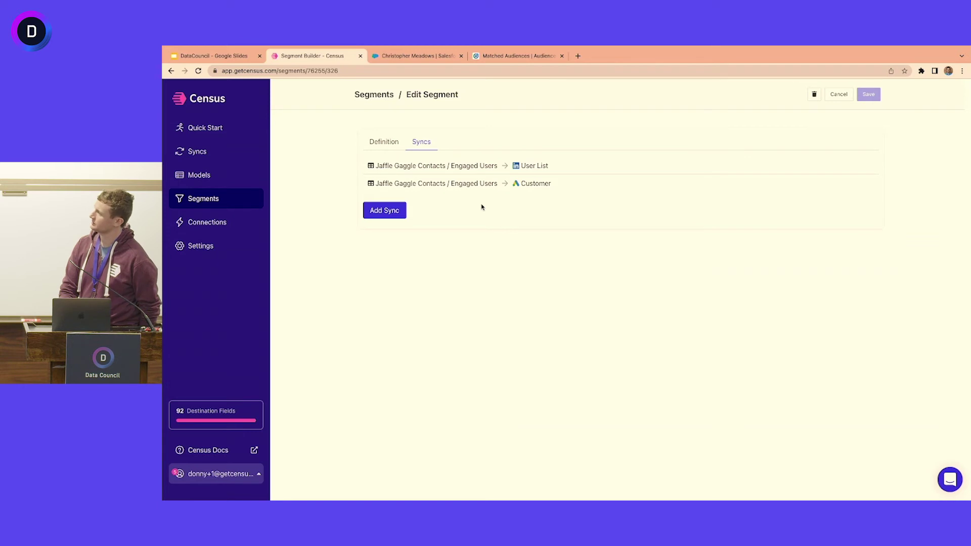
click(383, 210)
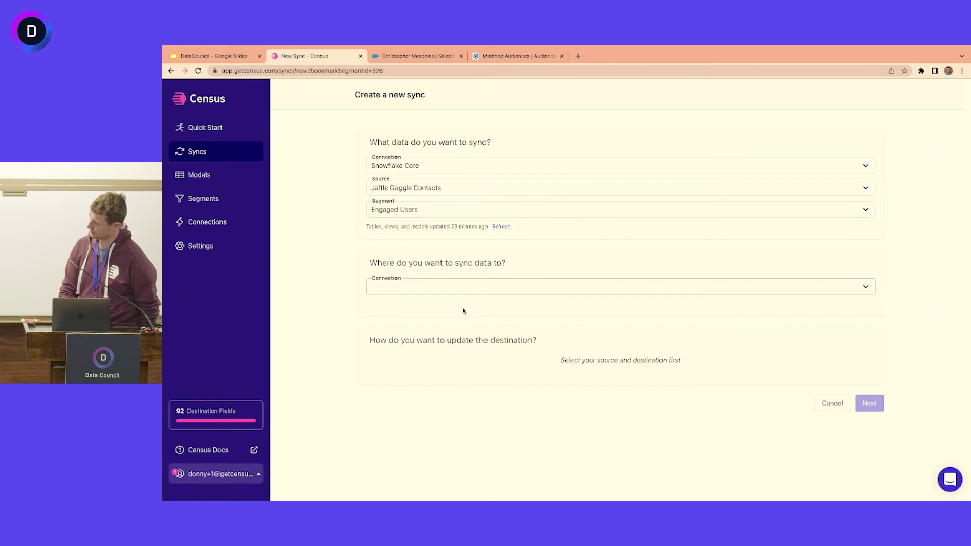
click(473, 293)
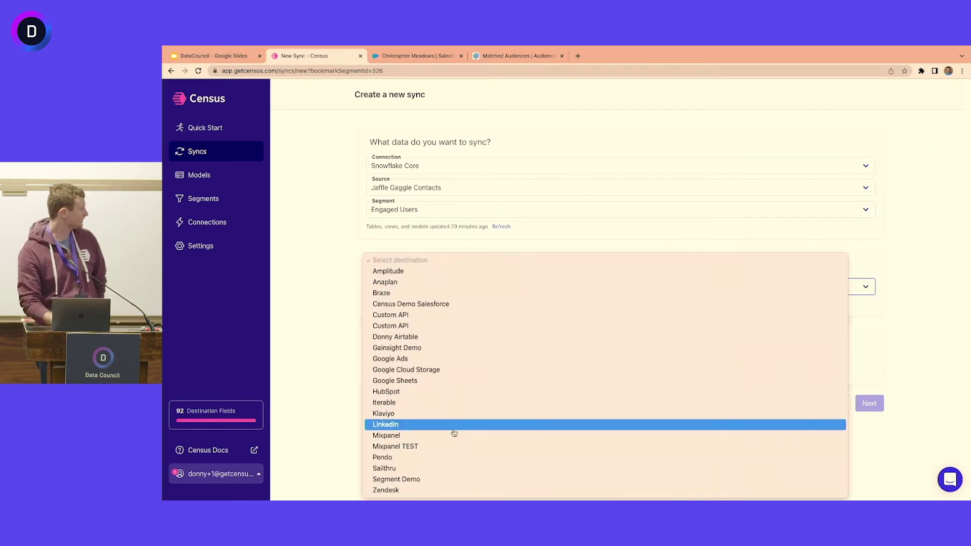
click(450, 423)
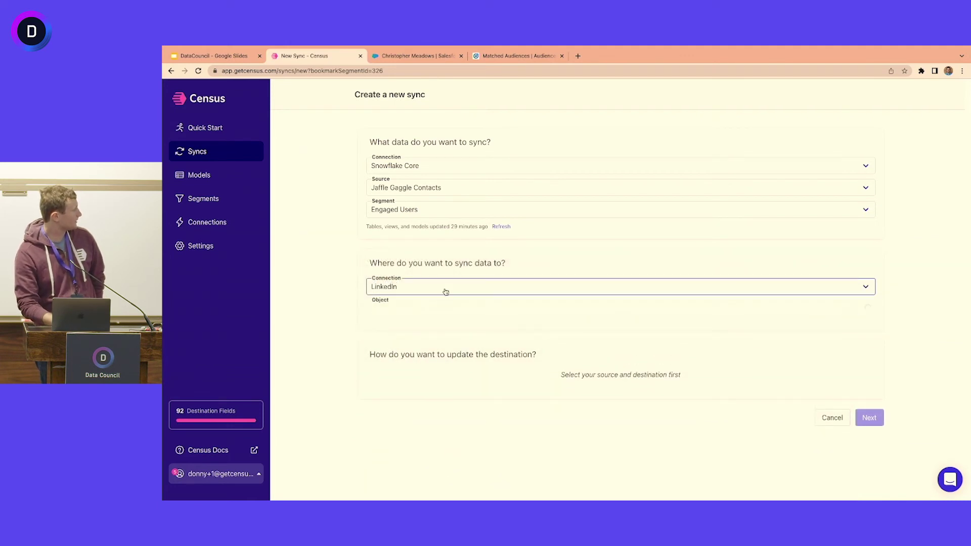
click(433, 316)
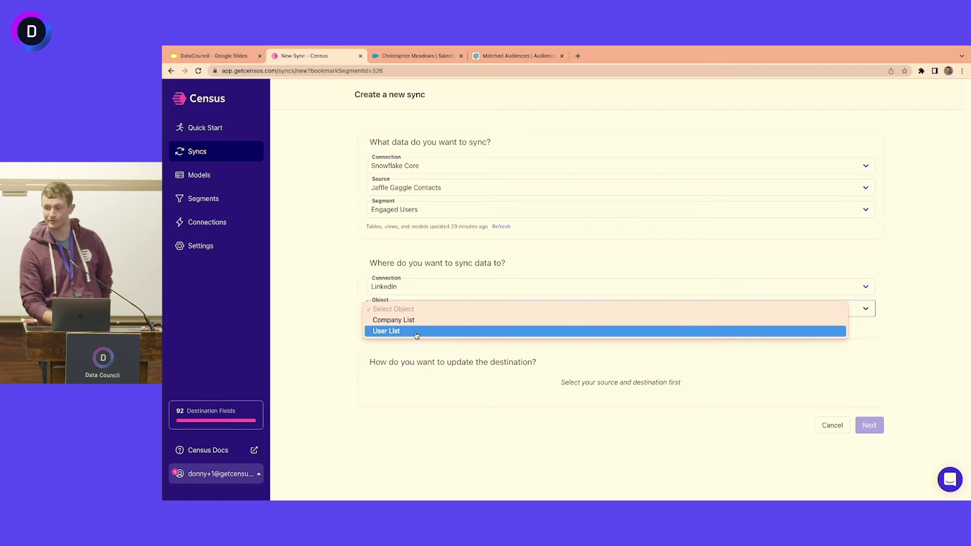
click(416, 331)
Step: Identify user list members by matching the EMAIL source column to LinkedIn's Email - Original Value
scroll(526, 325, down, 1)
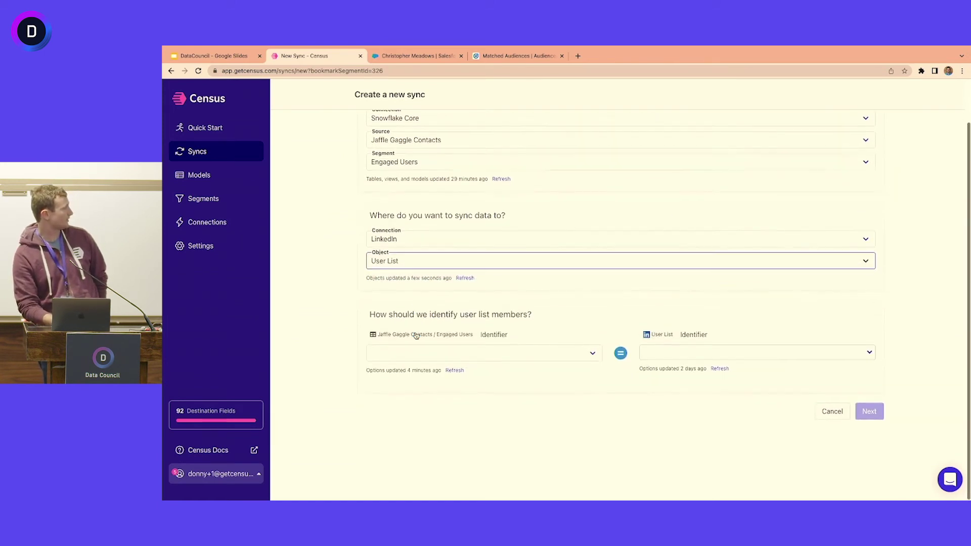
click(668, 344)
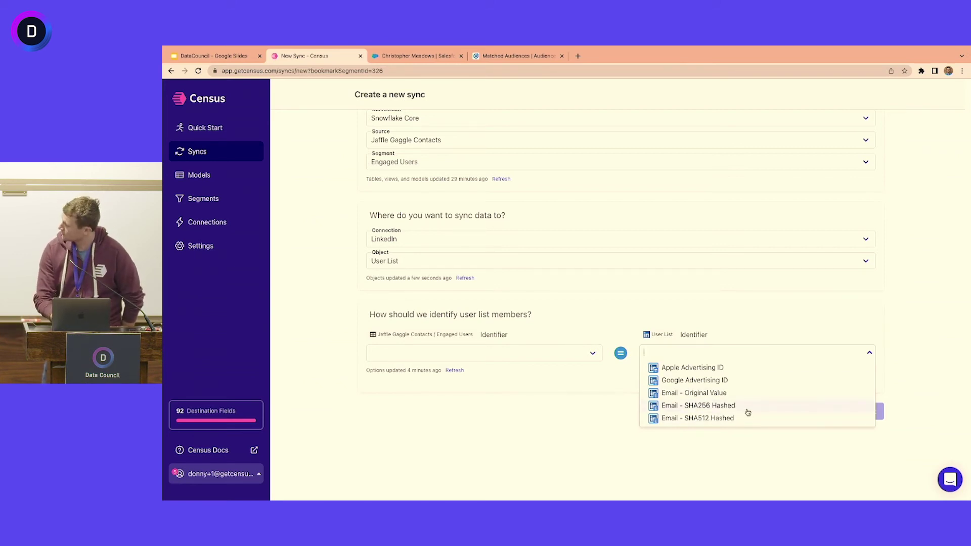
click(754, 392)
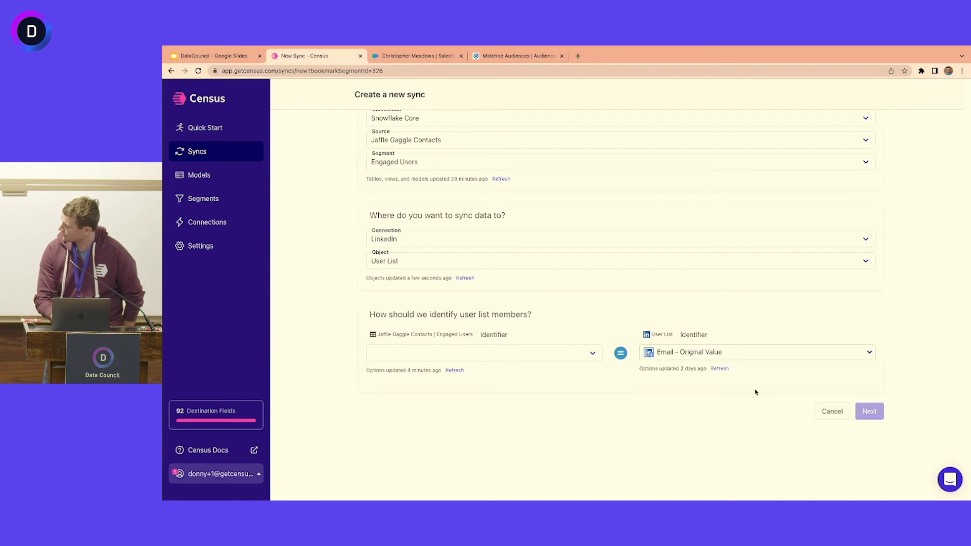
click(584, 353)
click(549, 379)
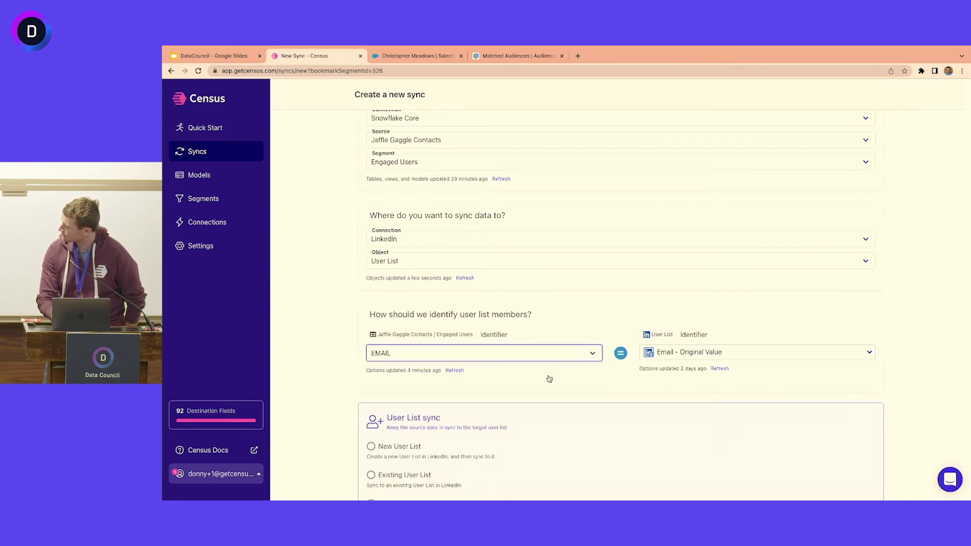
scroll(549, 379, down, 3)
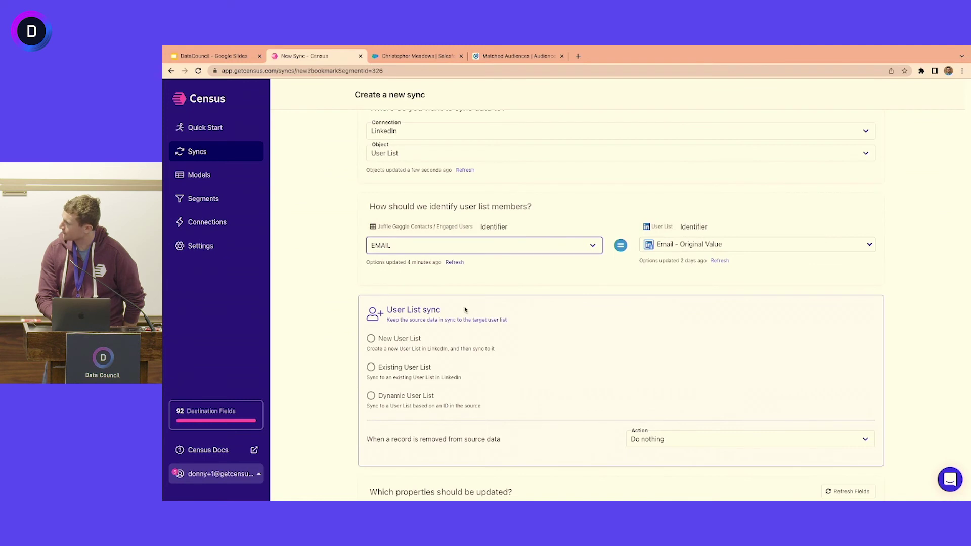
click(382, 373)
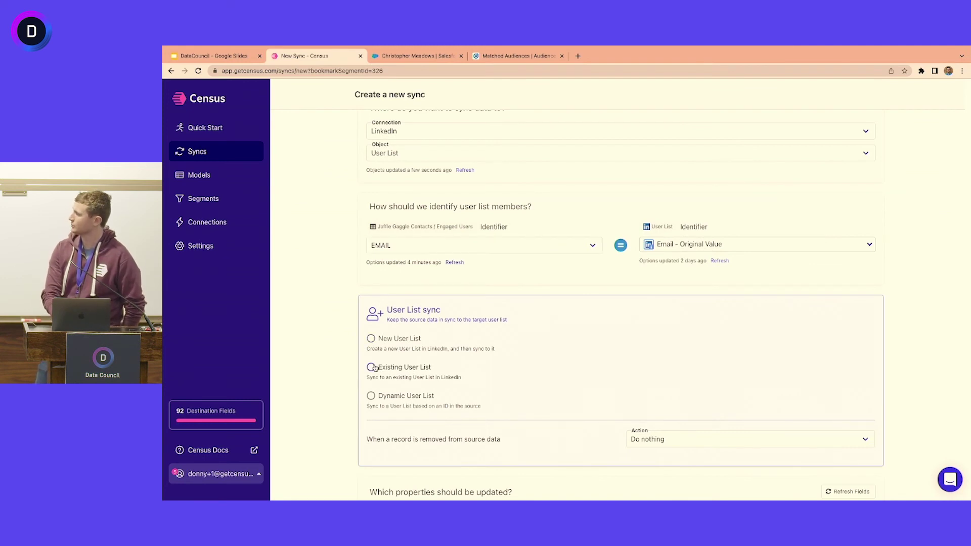
click(659, 379)
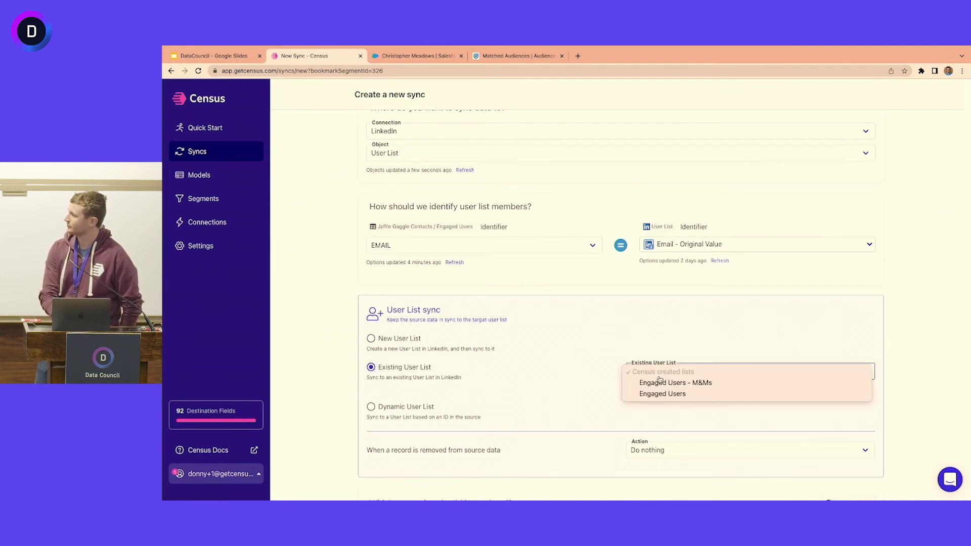
click(673, 395)
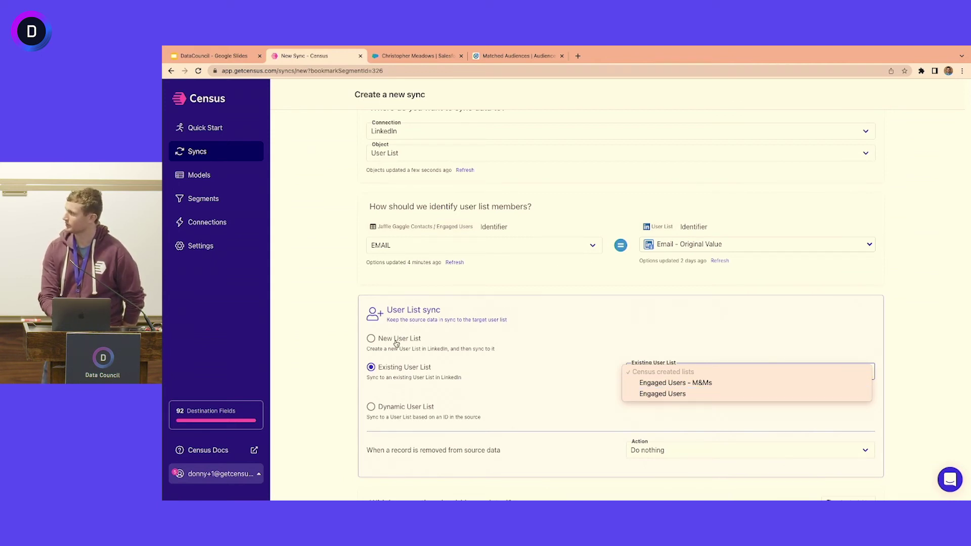
click(368, 340)
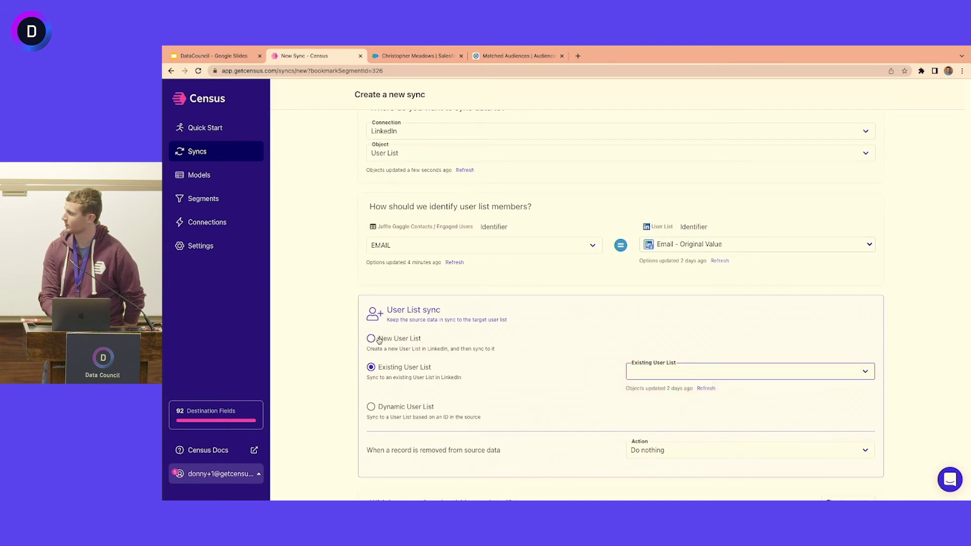
Step: Set the sync to create a new user list named "Engaged Users Spreadsheet M&M"
click(370, 339)
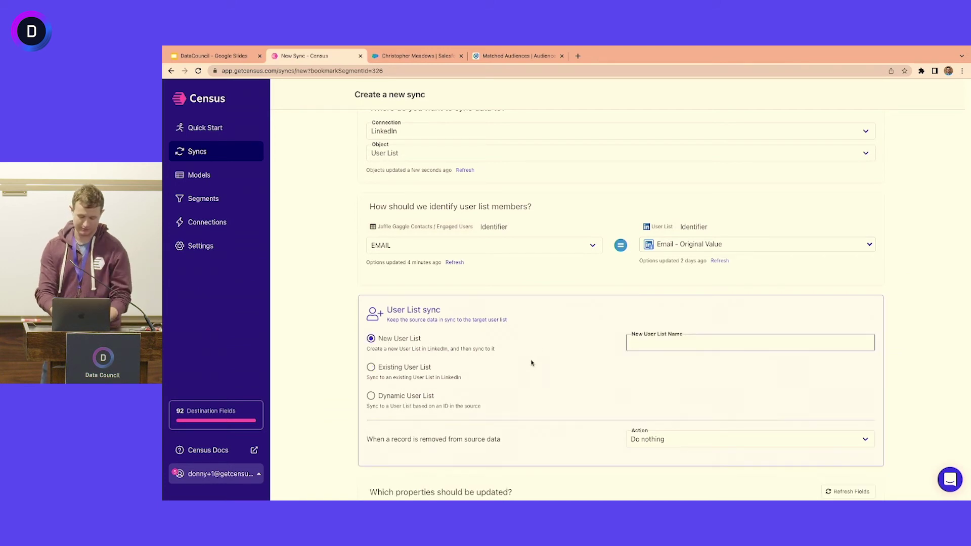
text(Engaged)
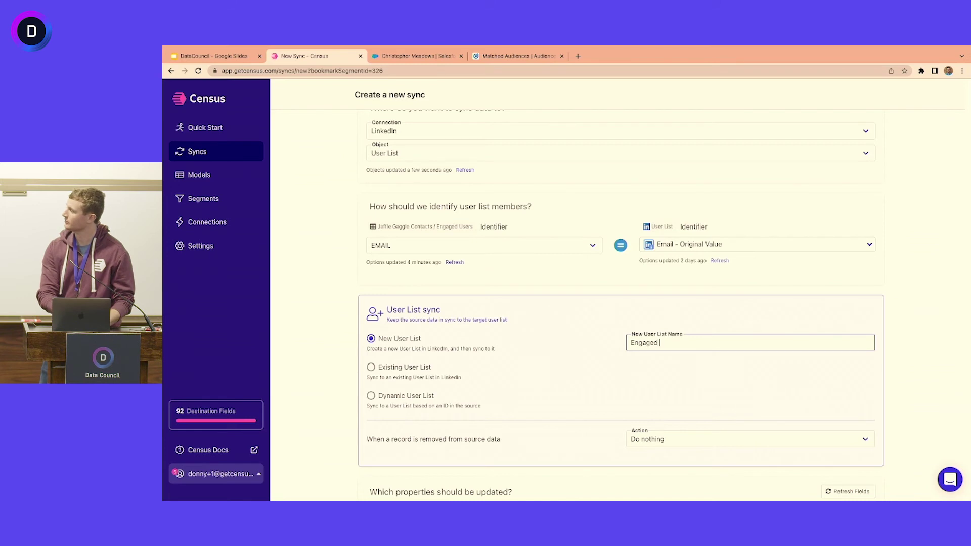
text( Users)
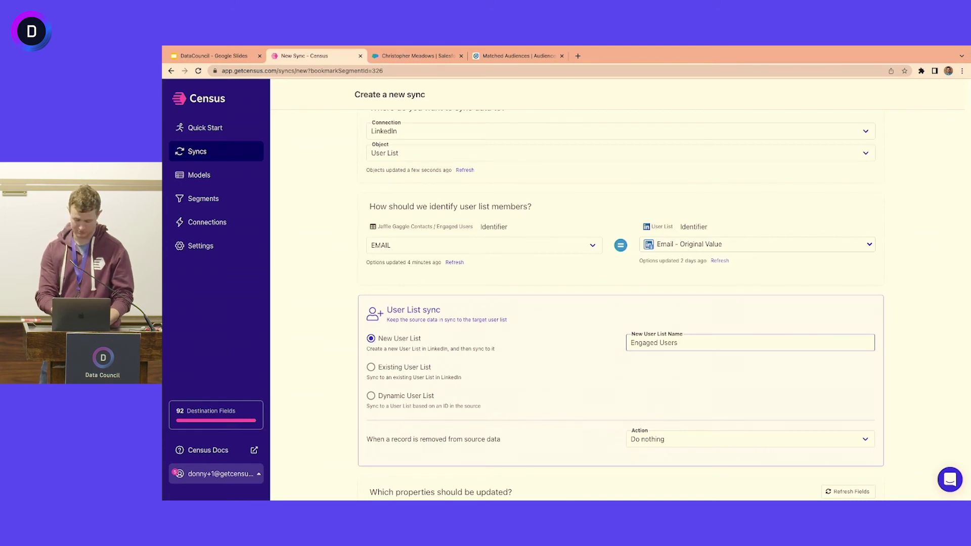
text( M)
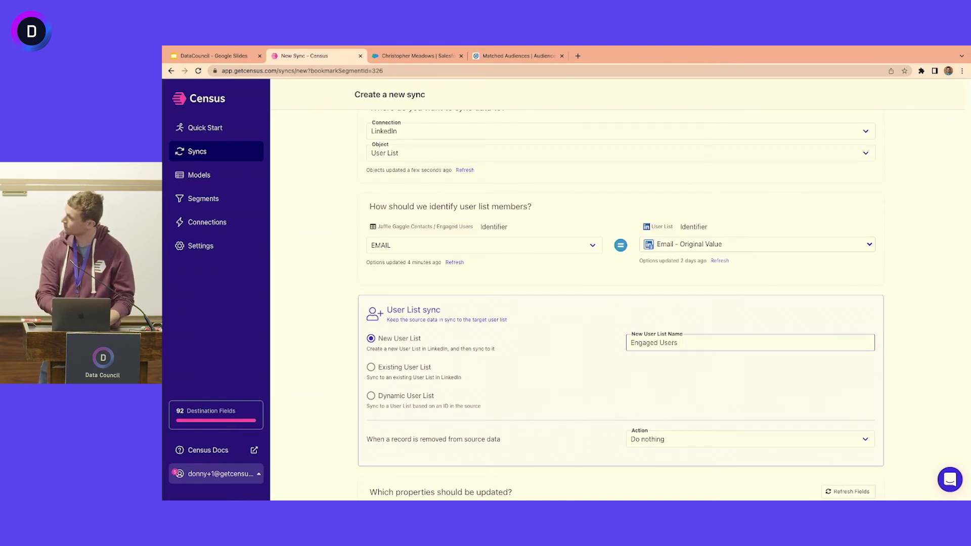
text(pred)
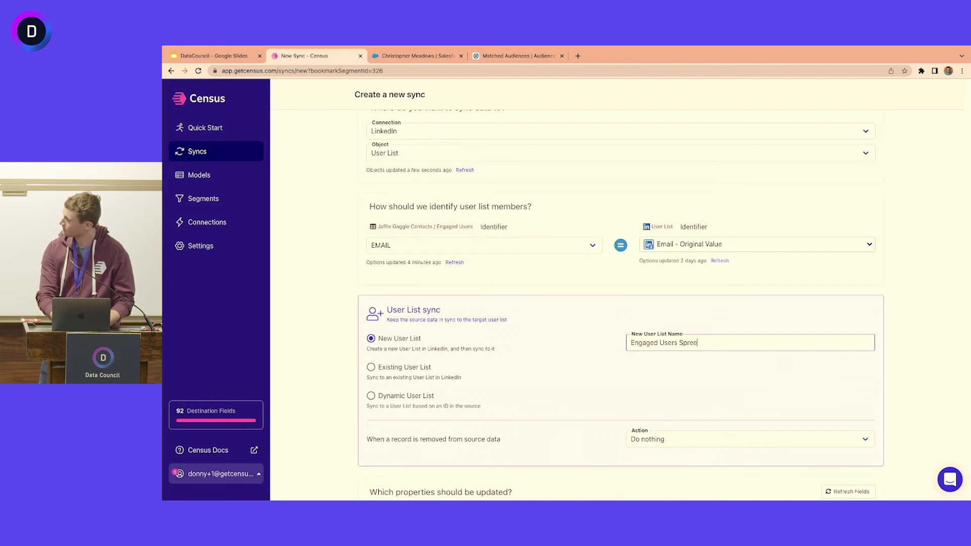
key(BackSpace)
text(adsheet M&M)
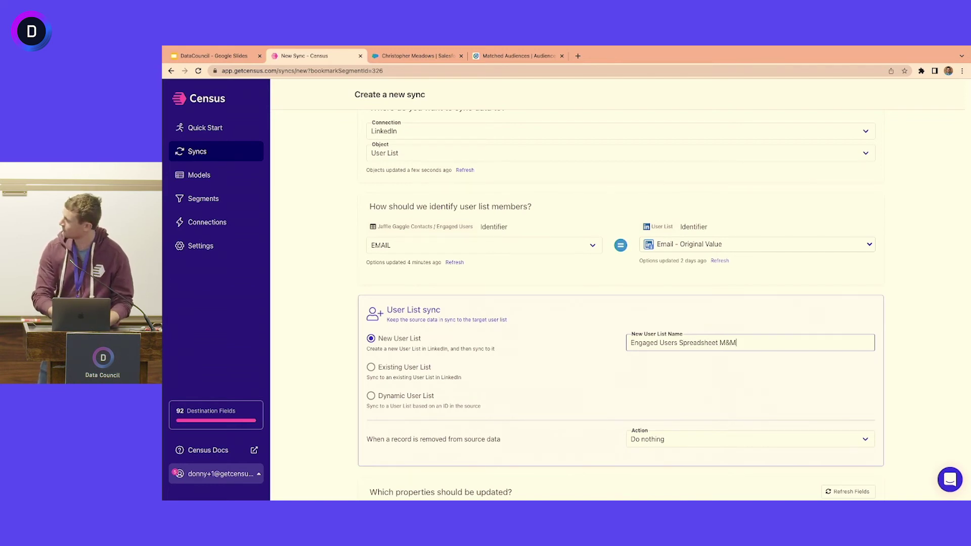
click(585, 381)
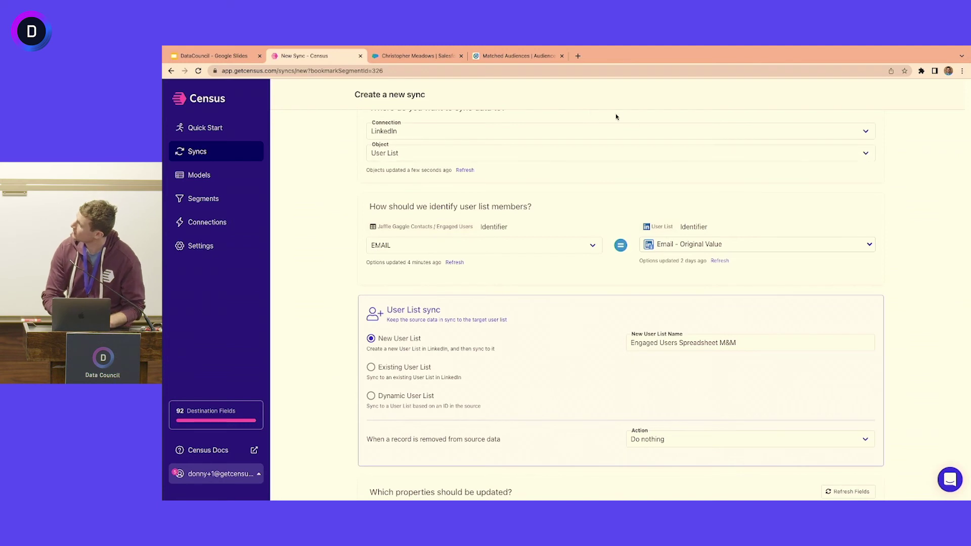
Step: Switch to LinkedIn Campaign Manager to view the matched audiences, and return to the Census sync setup
click(511, 57)
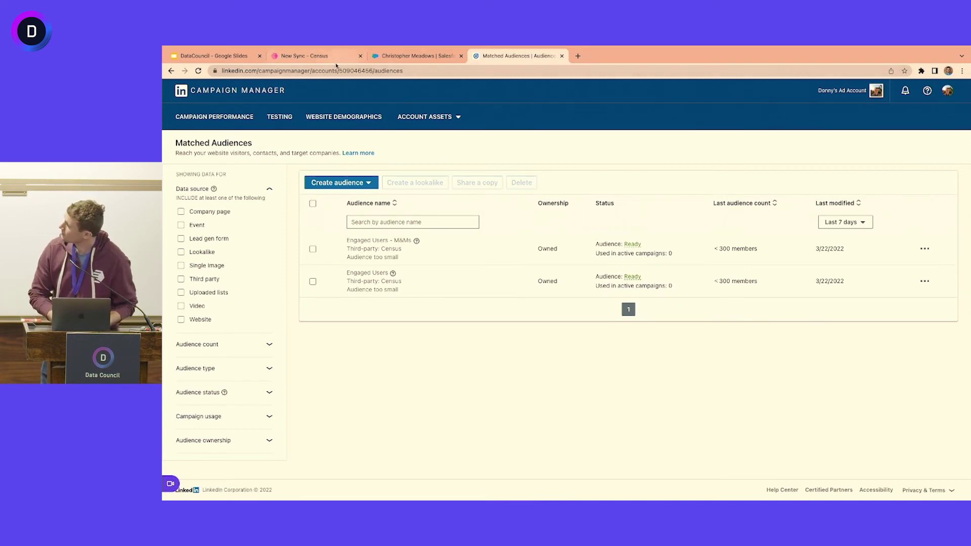
click(319, 57)
Step: Add mappings for all matching properties, LAST_NAME to Last Name and FIRST_NAME to First Name
scroll(507, 388, down, 5)
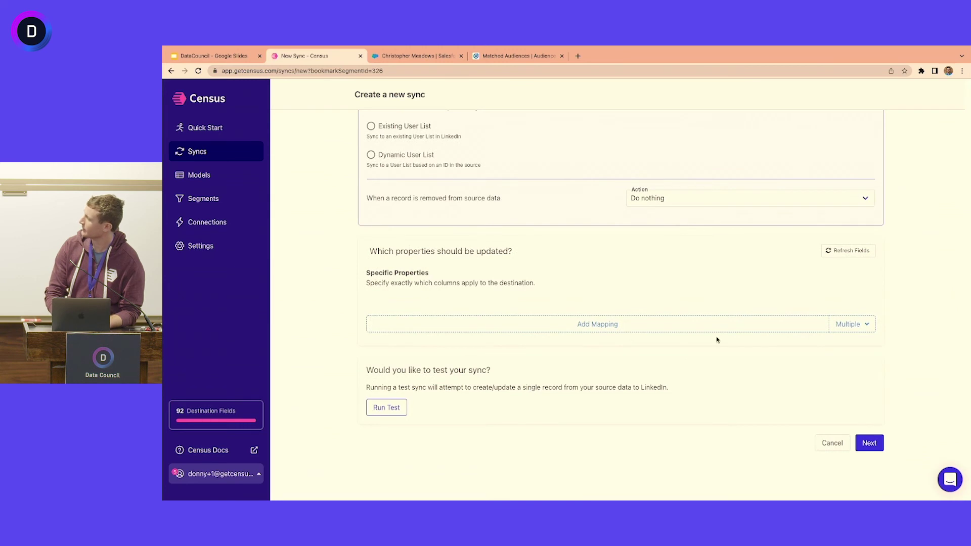
click(842, 329)
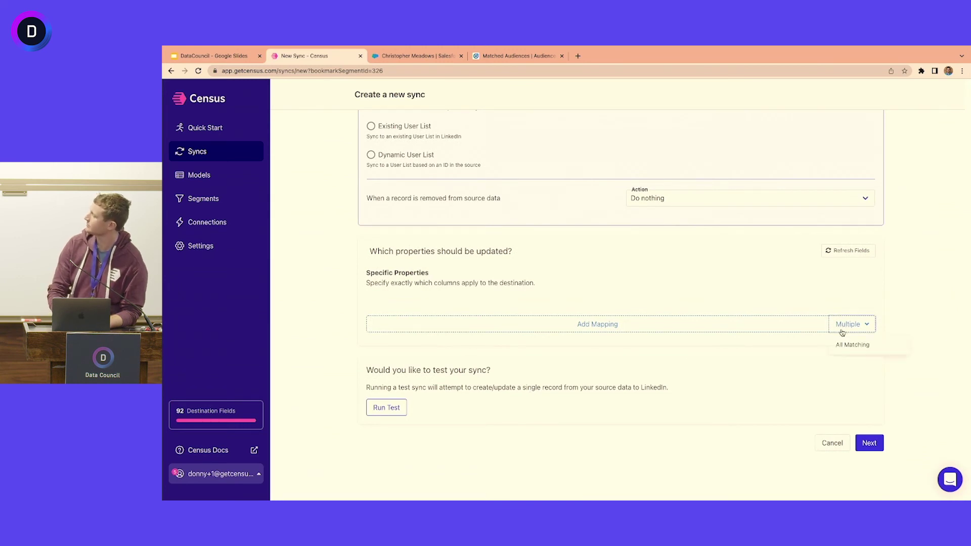
click(863, 345)
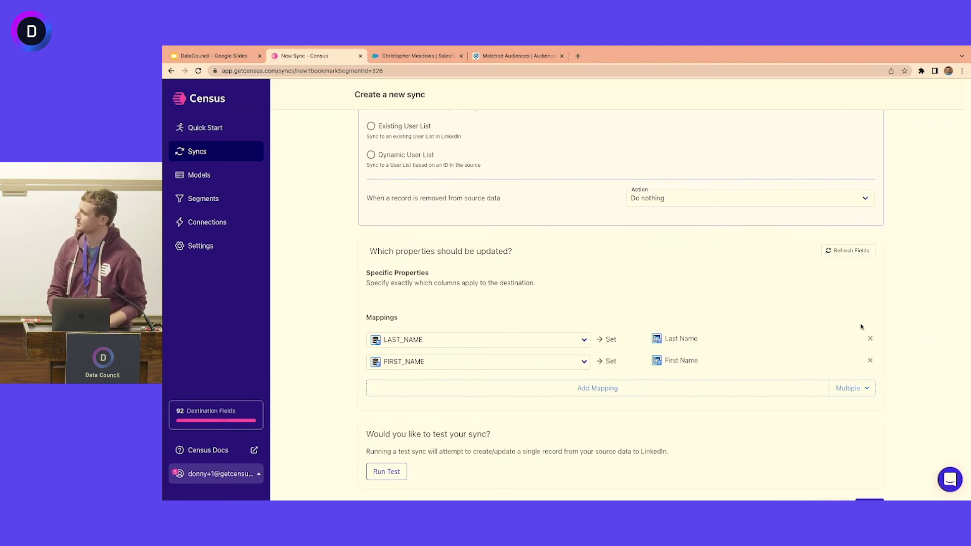
Step: Proceed to the sync's confirmation details, enable running a sync now, and create the sync
scroll(861, 326, down, 3)
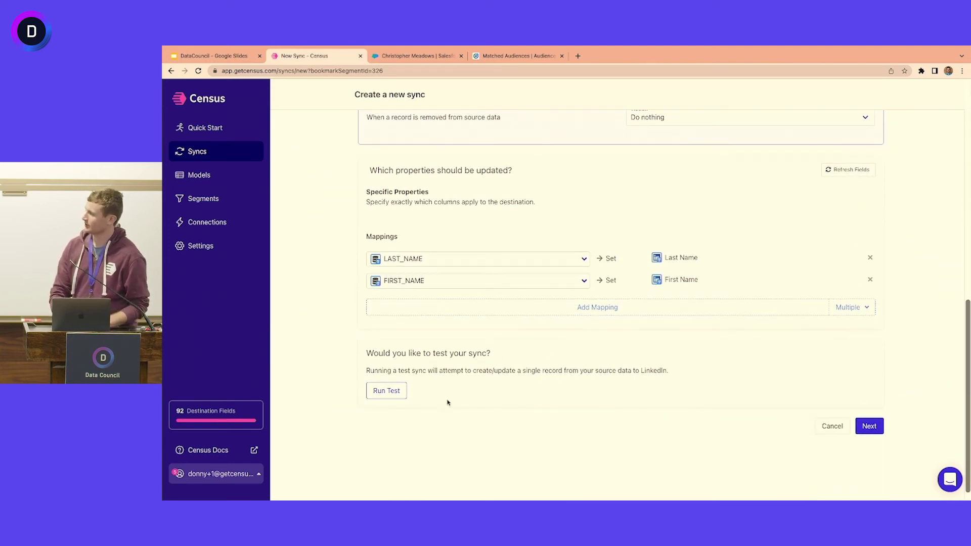
click(865, 428)
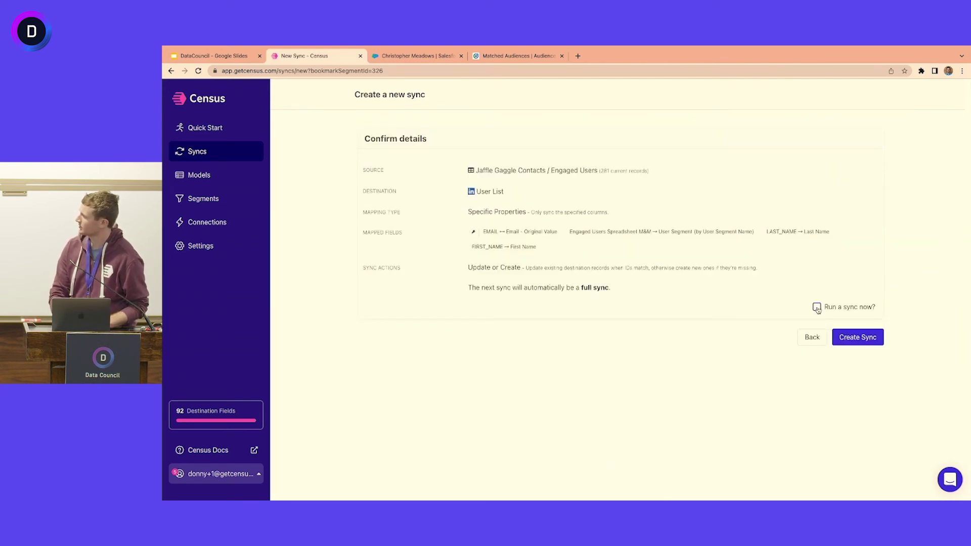
click(816, 308)
click(852, 340)
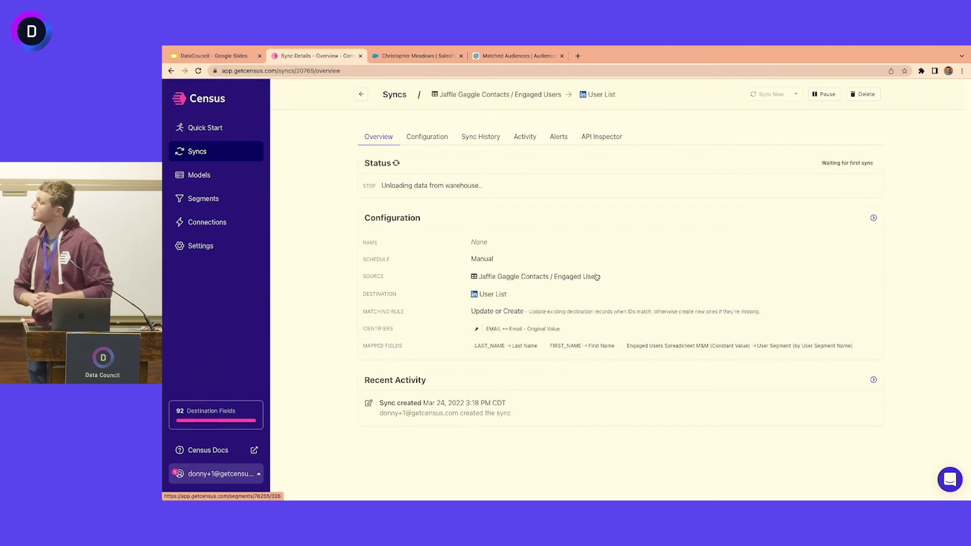
Step: Review the new LinkedIn sync's history, activity log, alert settings and configuration
click(490, 140)
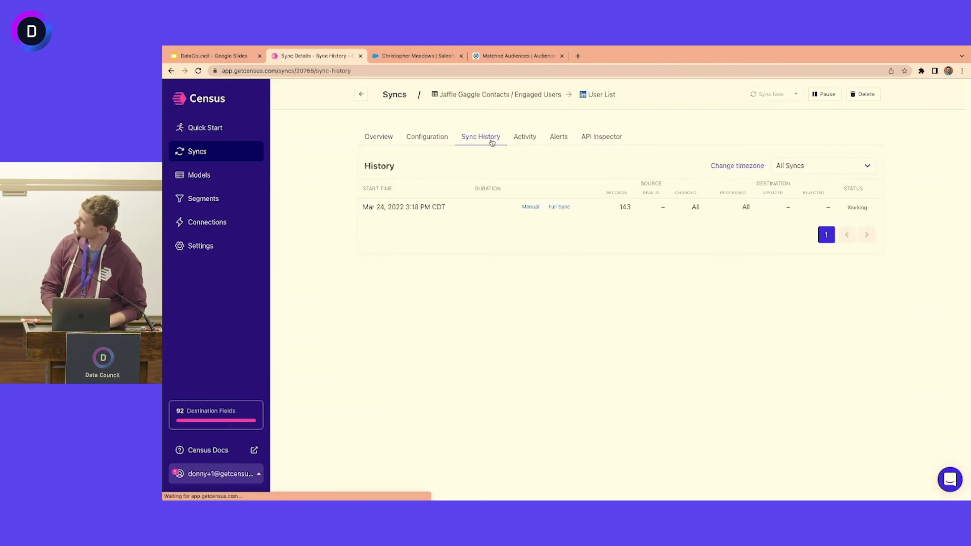
click(535, 141)
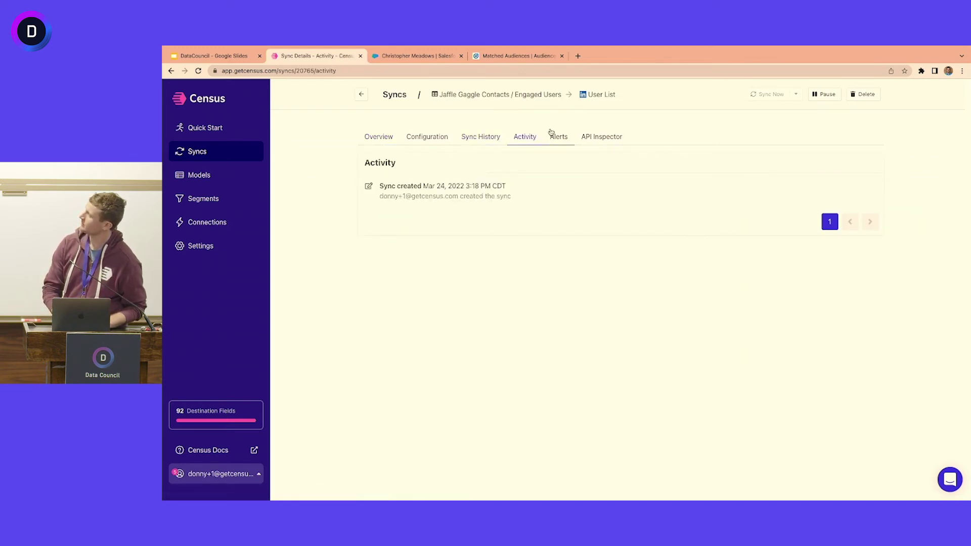
click(550, 139)
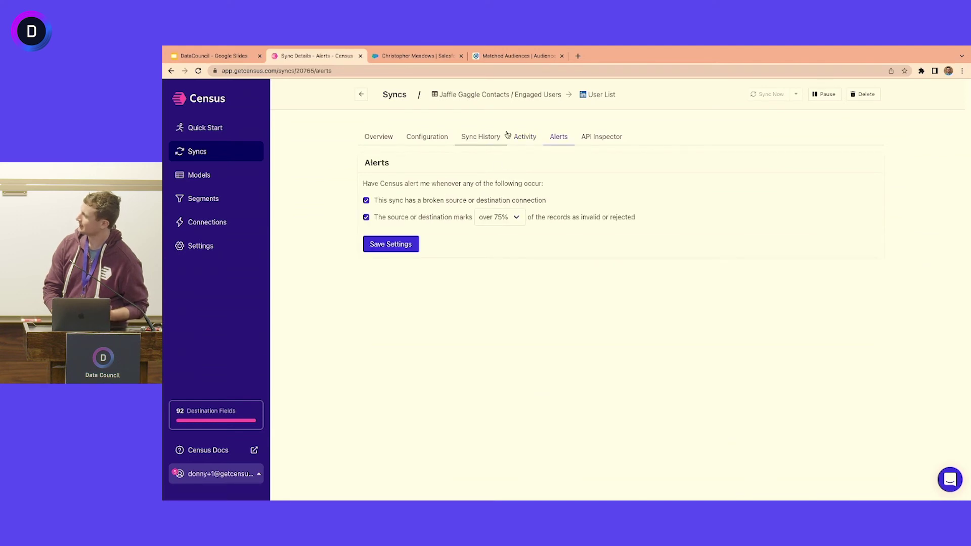
click(429, 143)
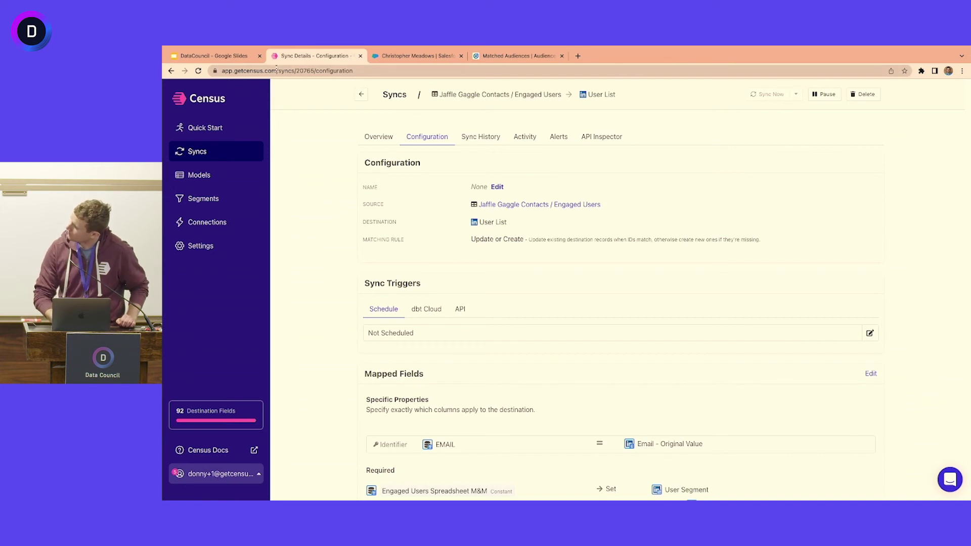
Step: Switch to the DataCouncil deck in Google Slides and open the Current Process slide
click(215, 56)
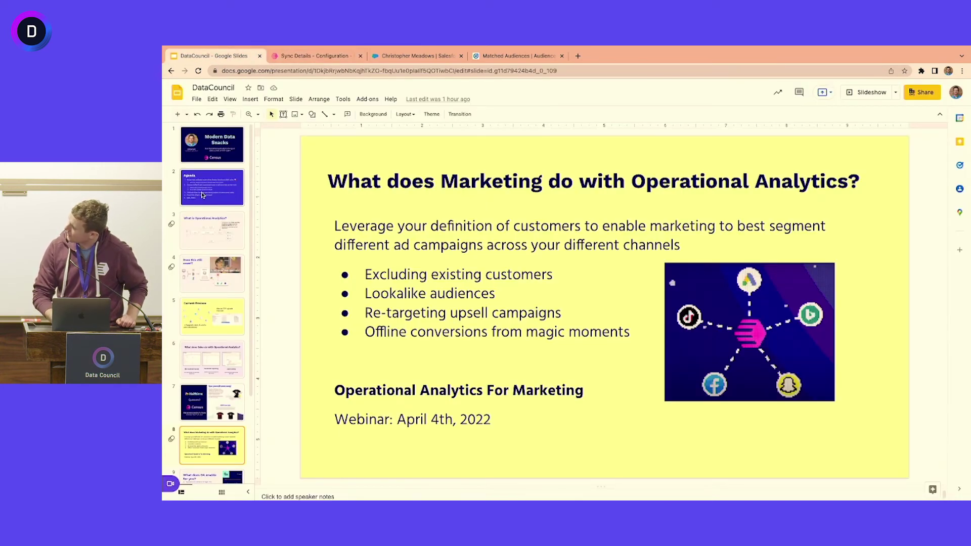
click(206, 314)
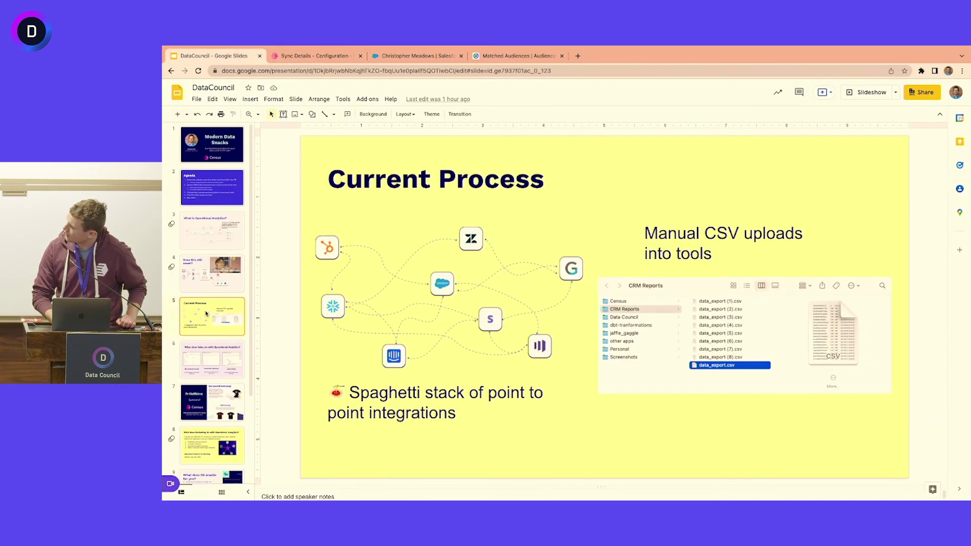